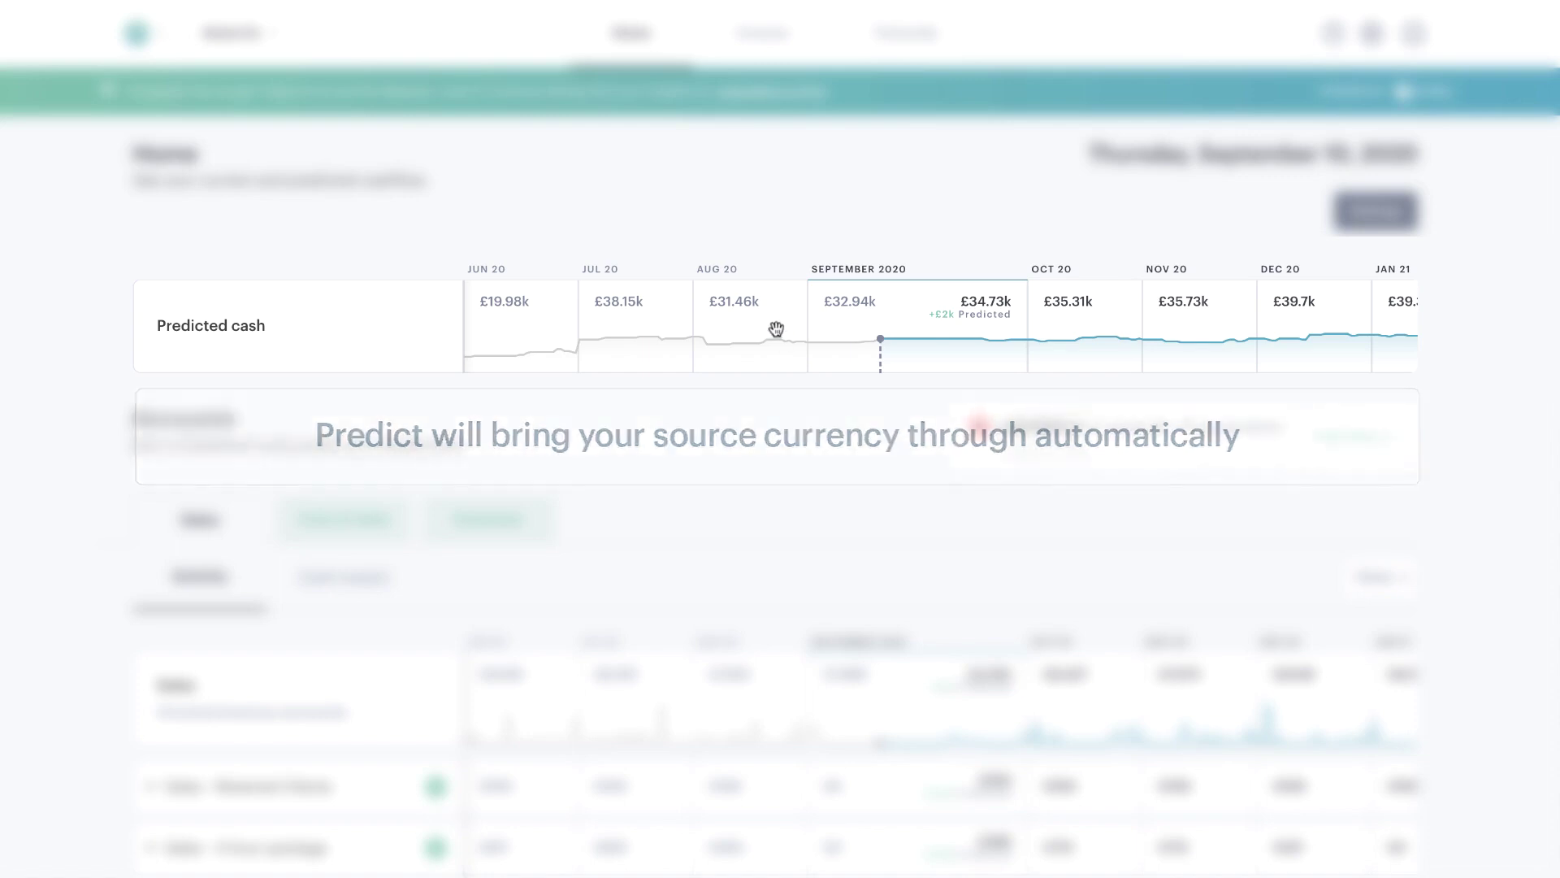
Step: Scroll the predicted cash timeline back to earlier months, then return to upcoming months
{"action": "left_click_drag", "start_coordinate": [772, 331], "coordinate": [1046, 325]}
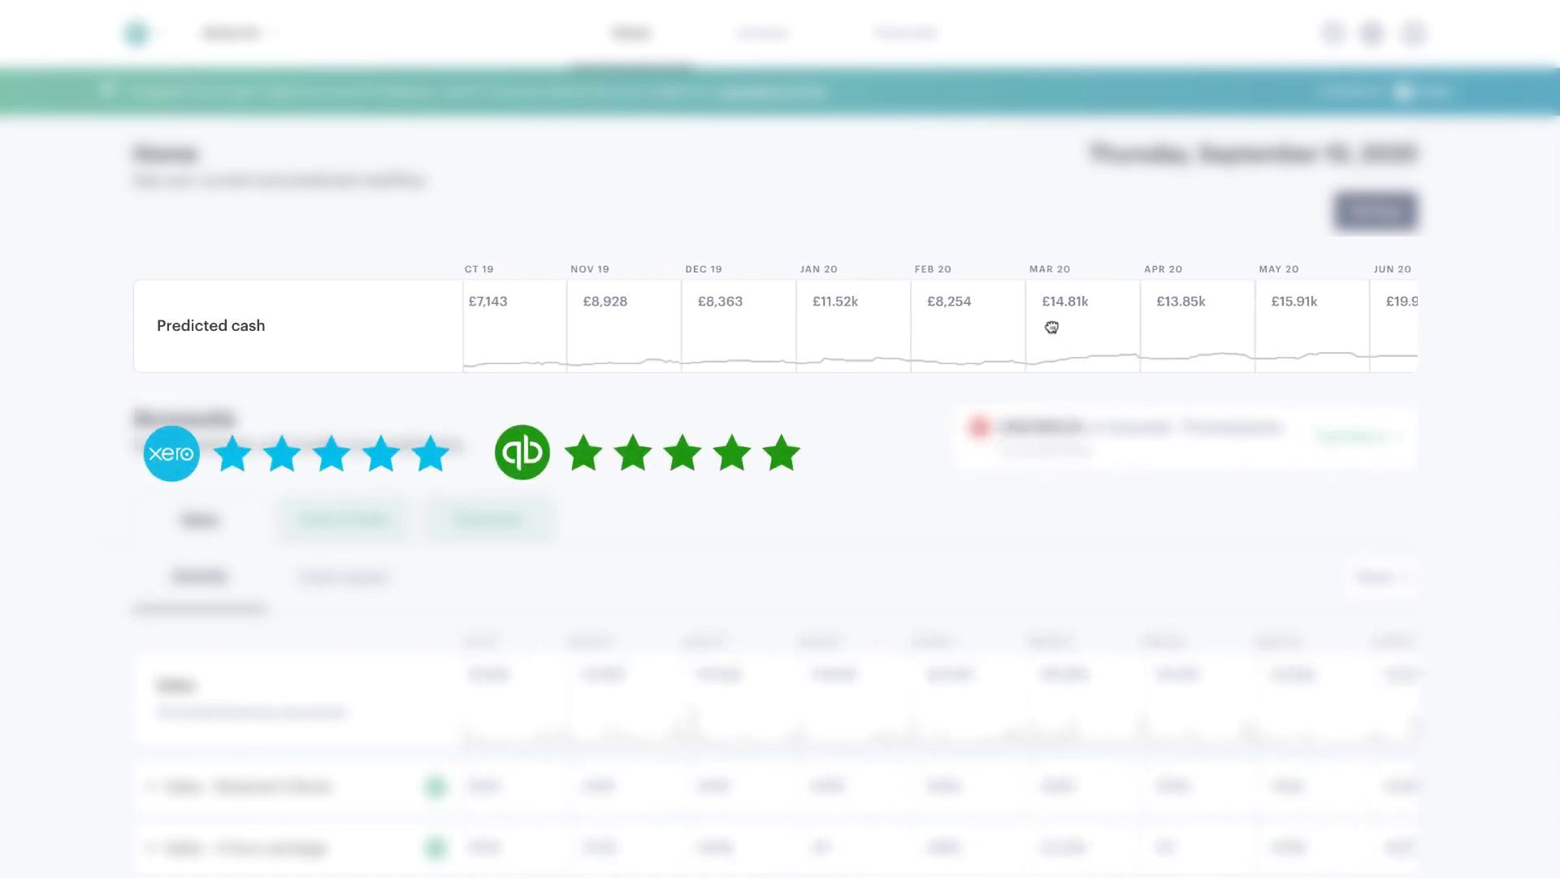
{"action": "left_click_drag", "start_coordinate": [687, 305], "coordinate": [585, 303]}
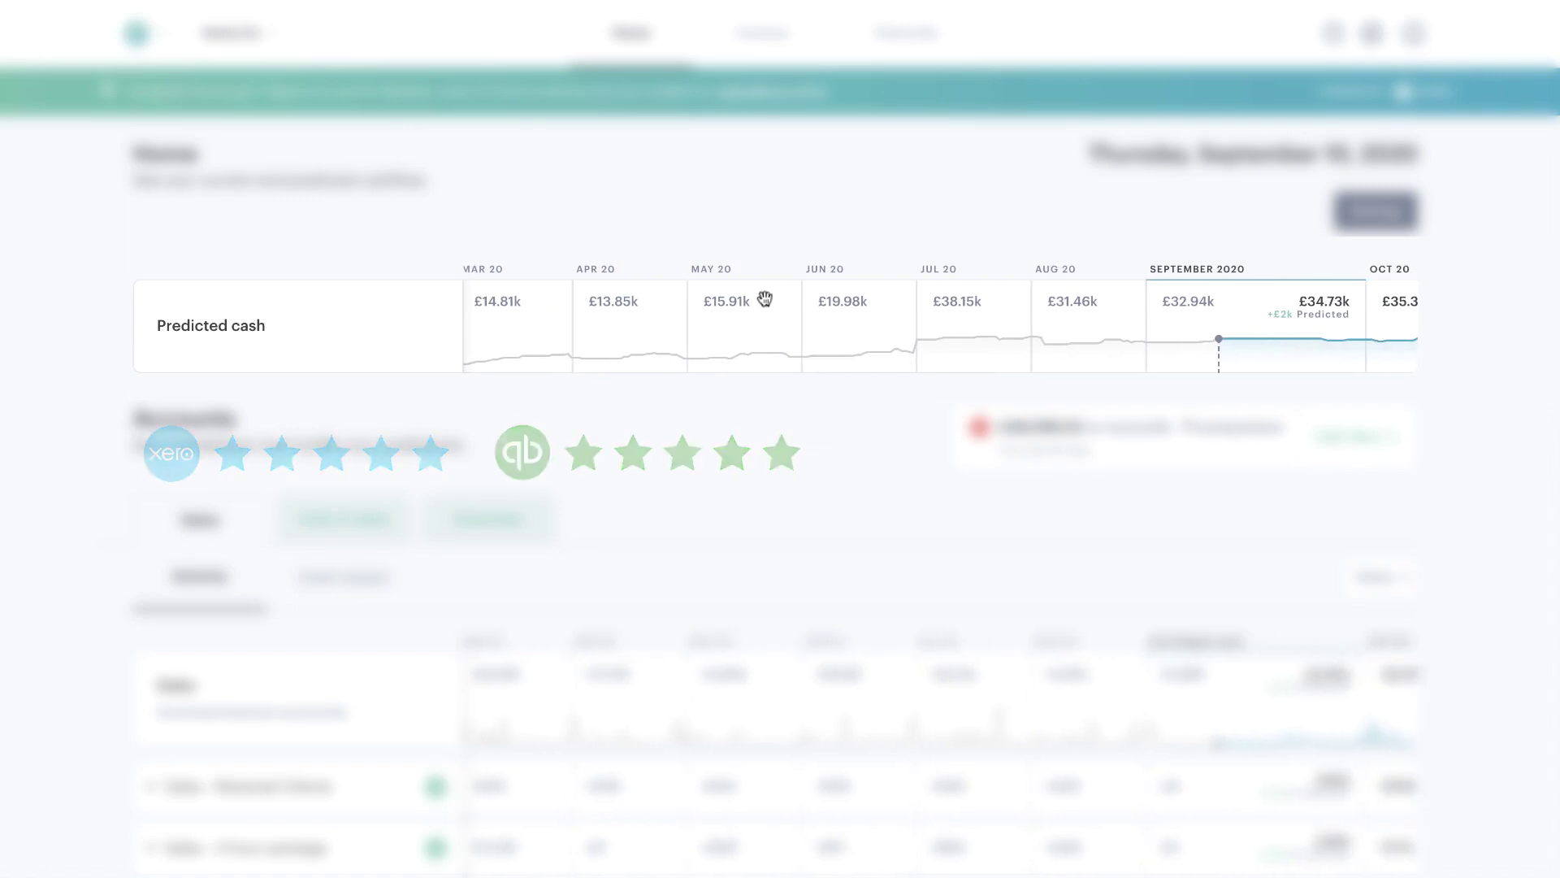
{"action": "left_click_drag", "start_coordinate": [1145, 324], "coordinate": [741, 320]}
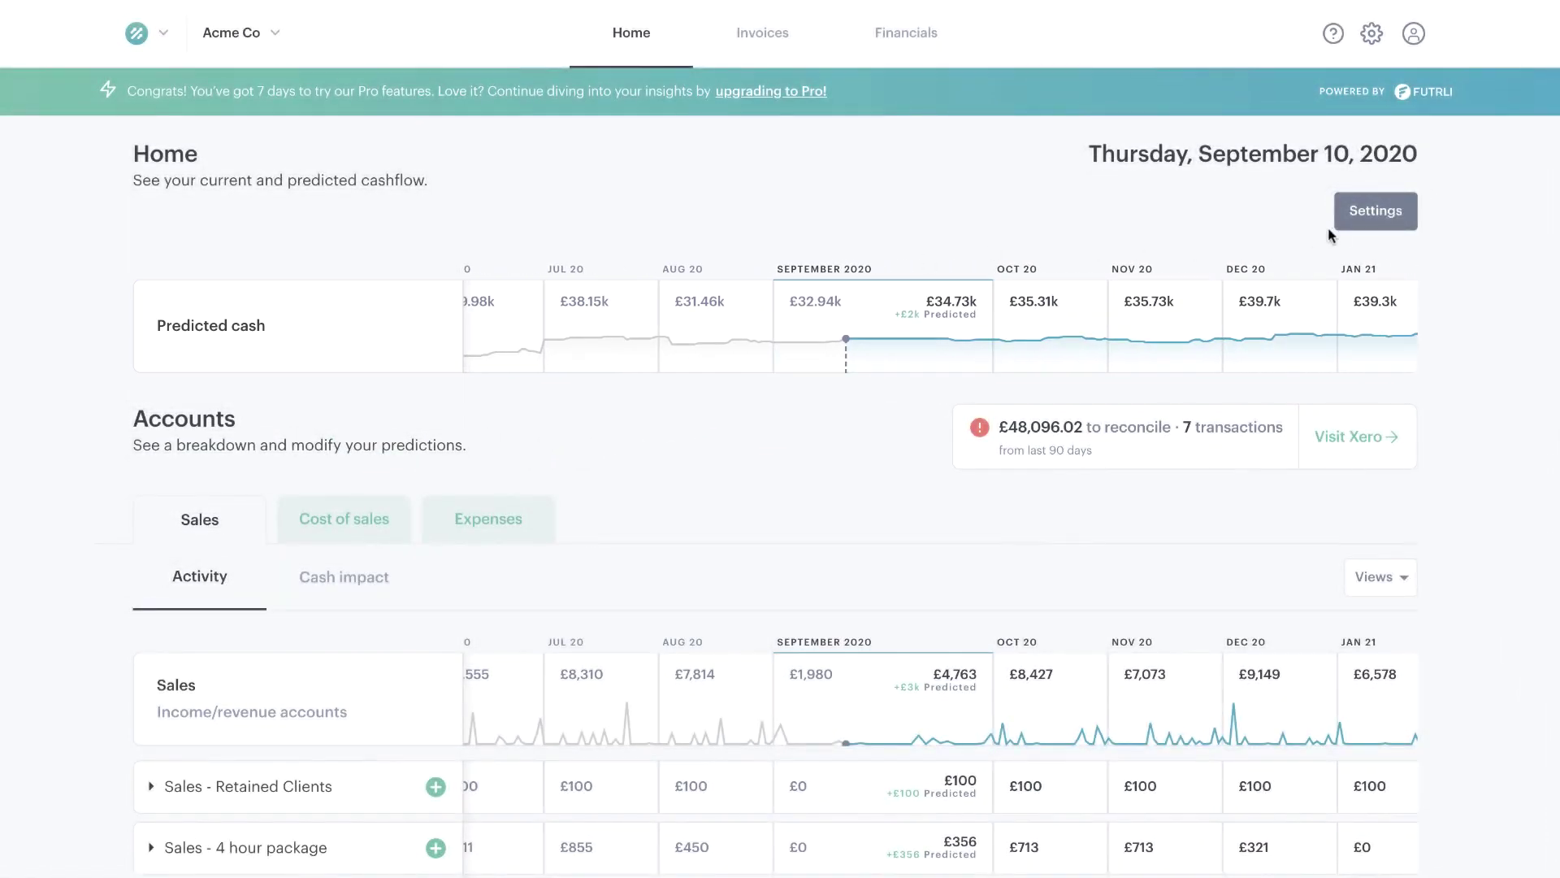
Step: Review the VAT settings, keeping the Accrual based scheme, close unsaved, and briefly view Sales by cash impact
{"action": "left_click", "coordinate": [1371, 212]}
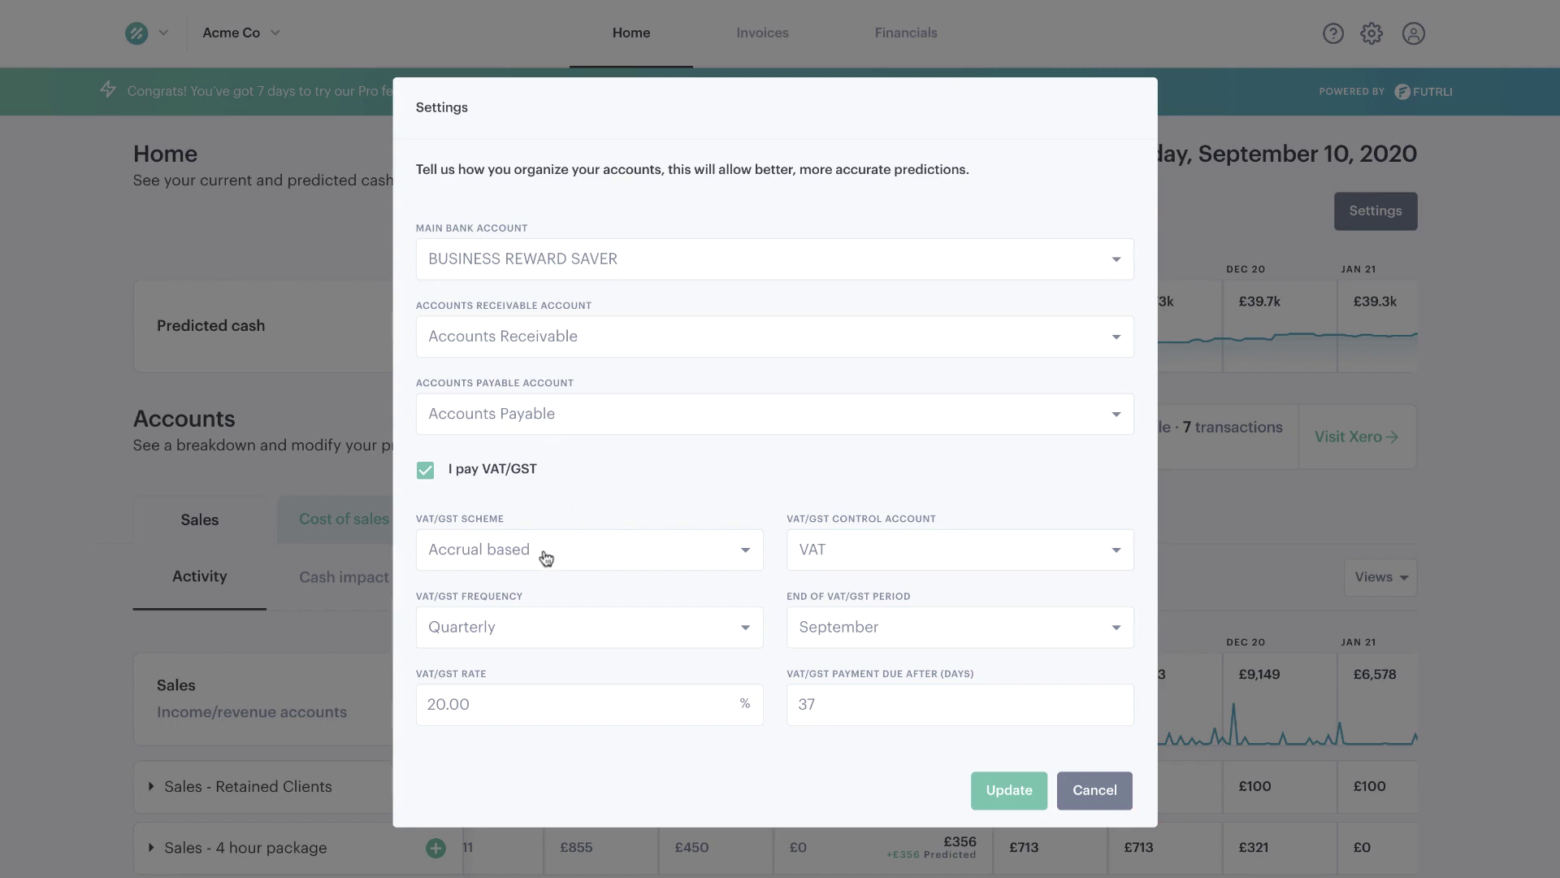
{"action": "left_click", "coordinate": [738, 554]}
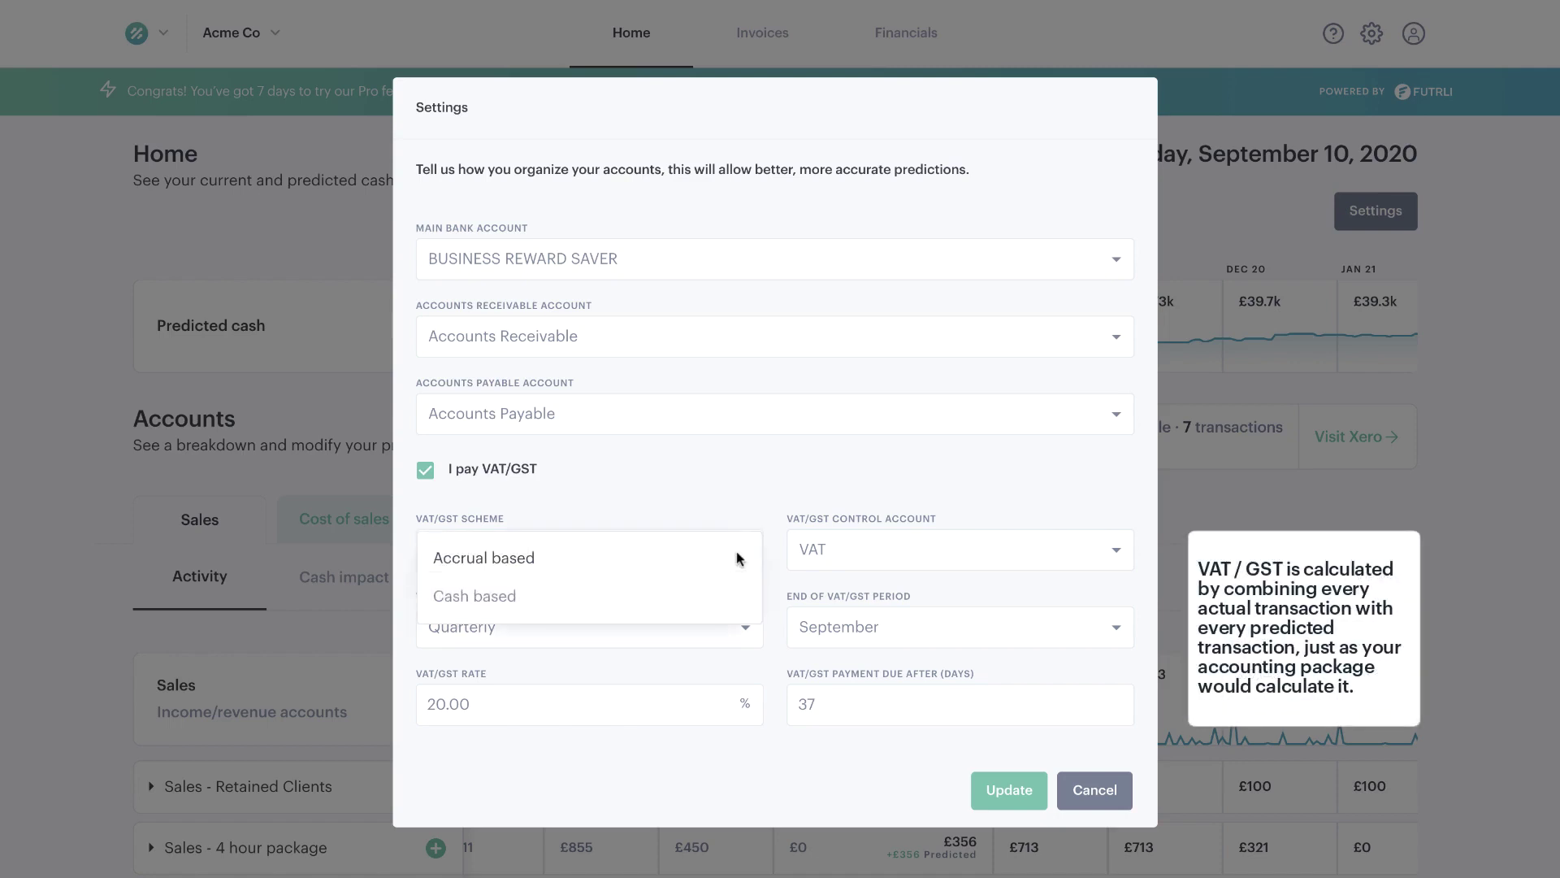
{"action": "left_click", "coordinate": [737, 556]}
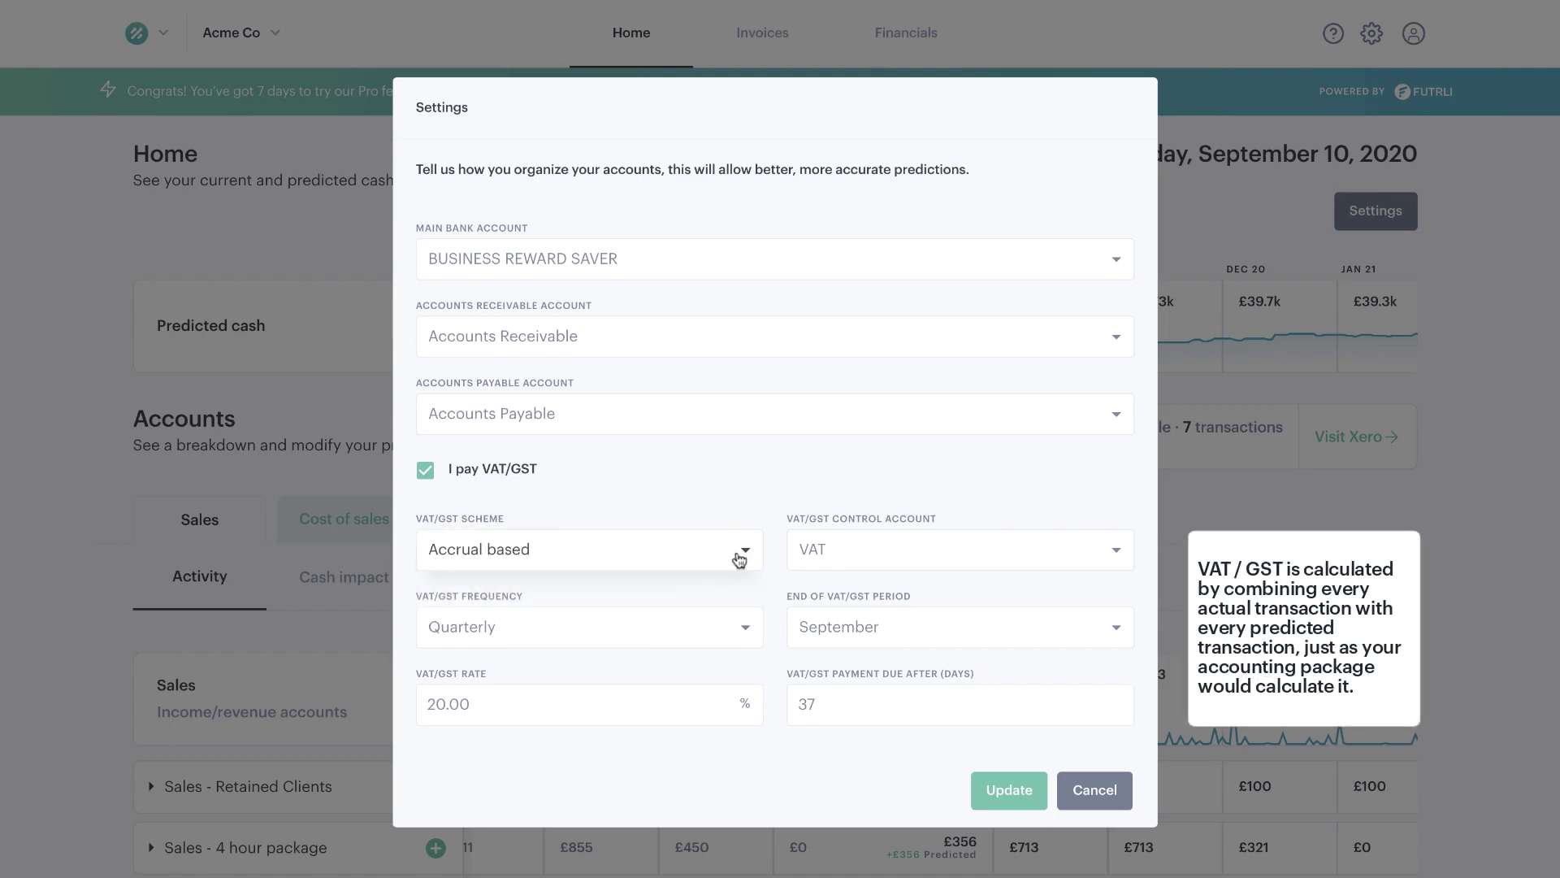
{"action": "left_click", "coordinate": [833, 703]}
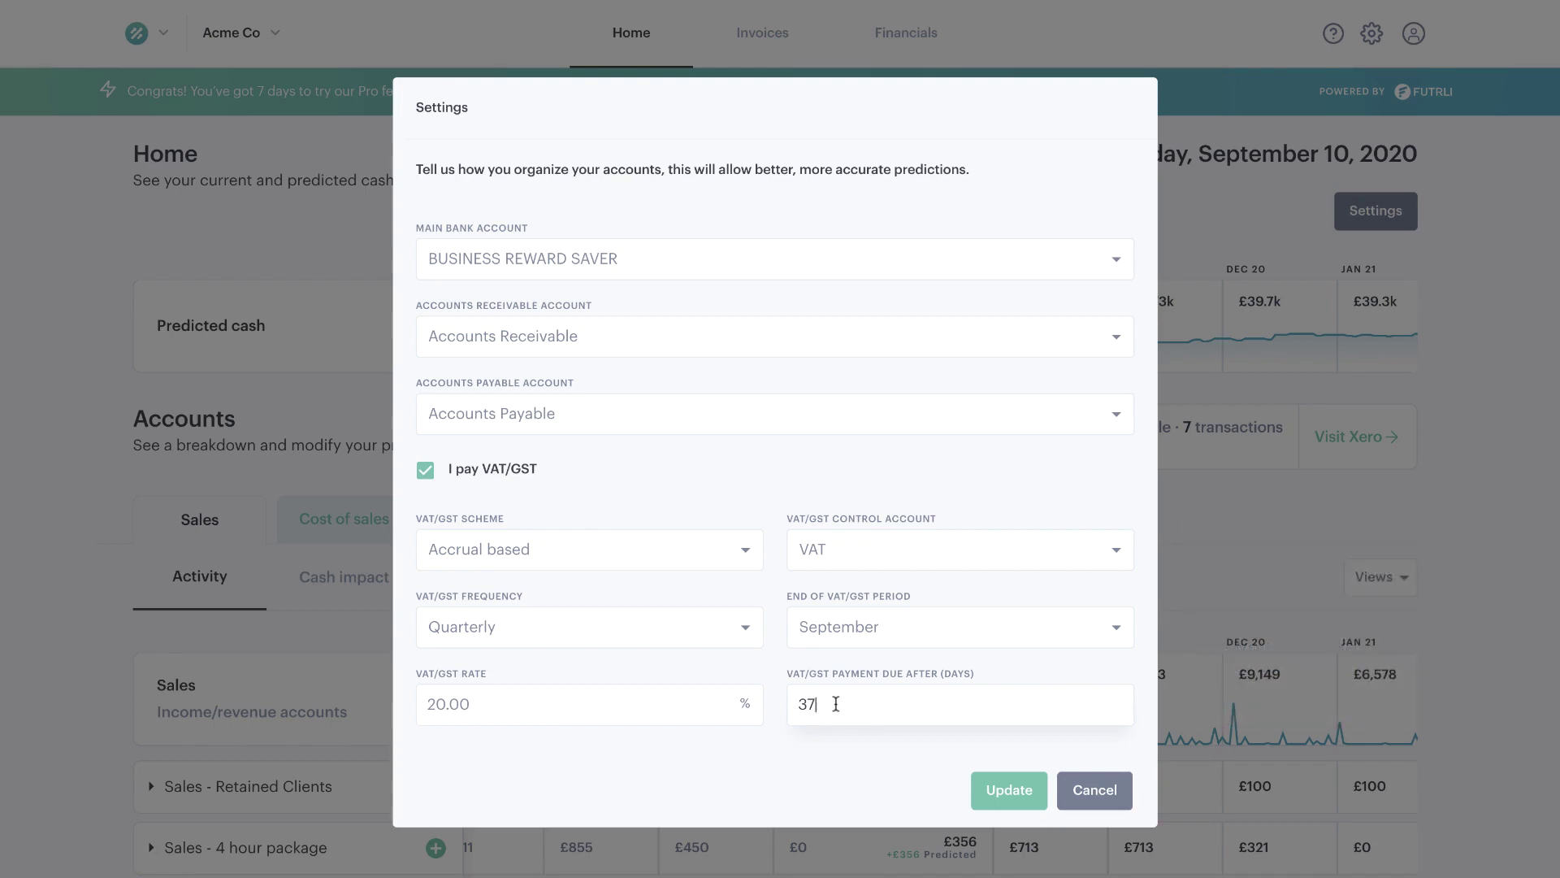
{"action": "left_click", "coordinate": [1095, 787]}
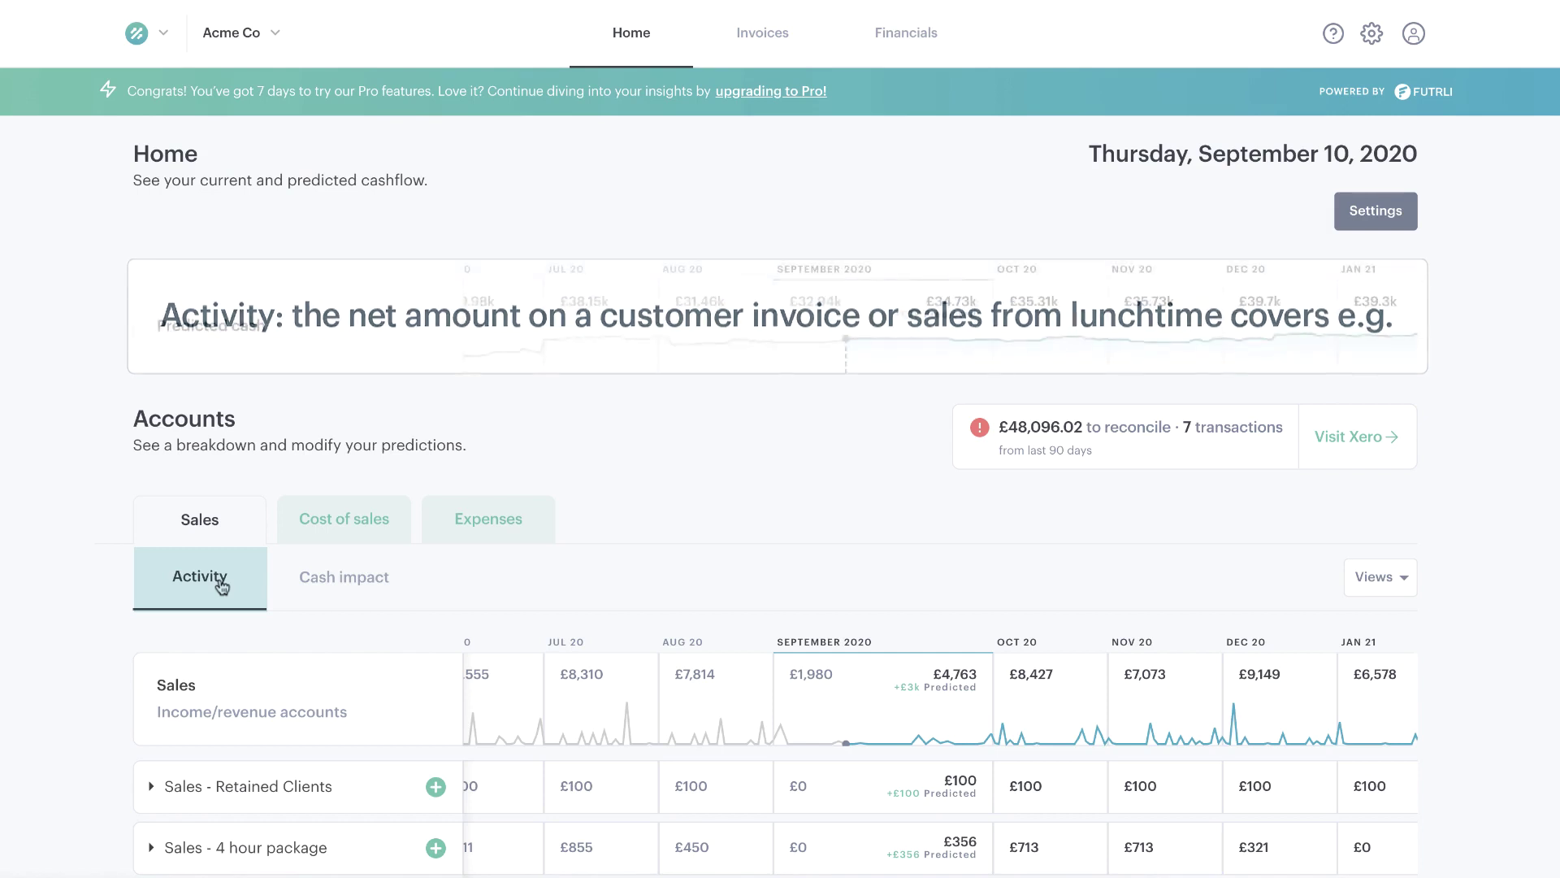
{"action": "left_click", "coordinate": [351, 583]}
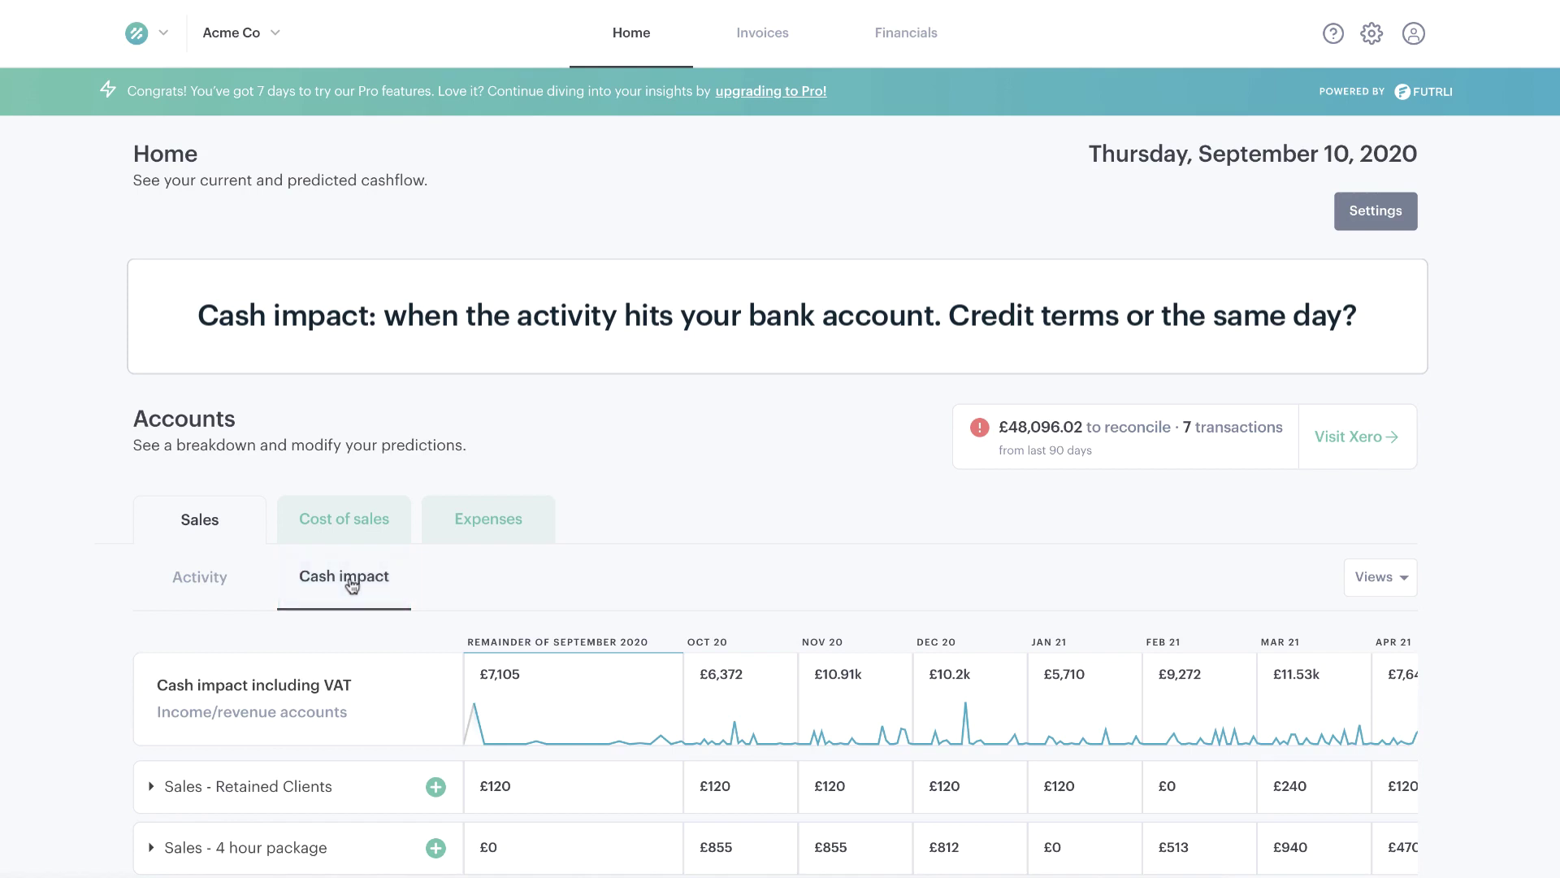
{"action": "left_click", "coordinate": [200, 578]}
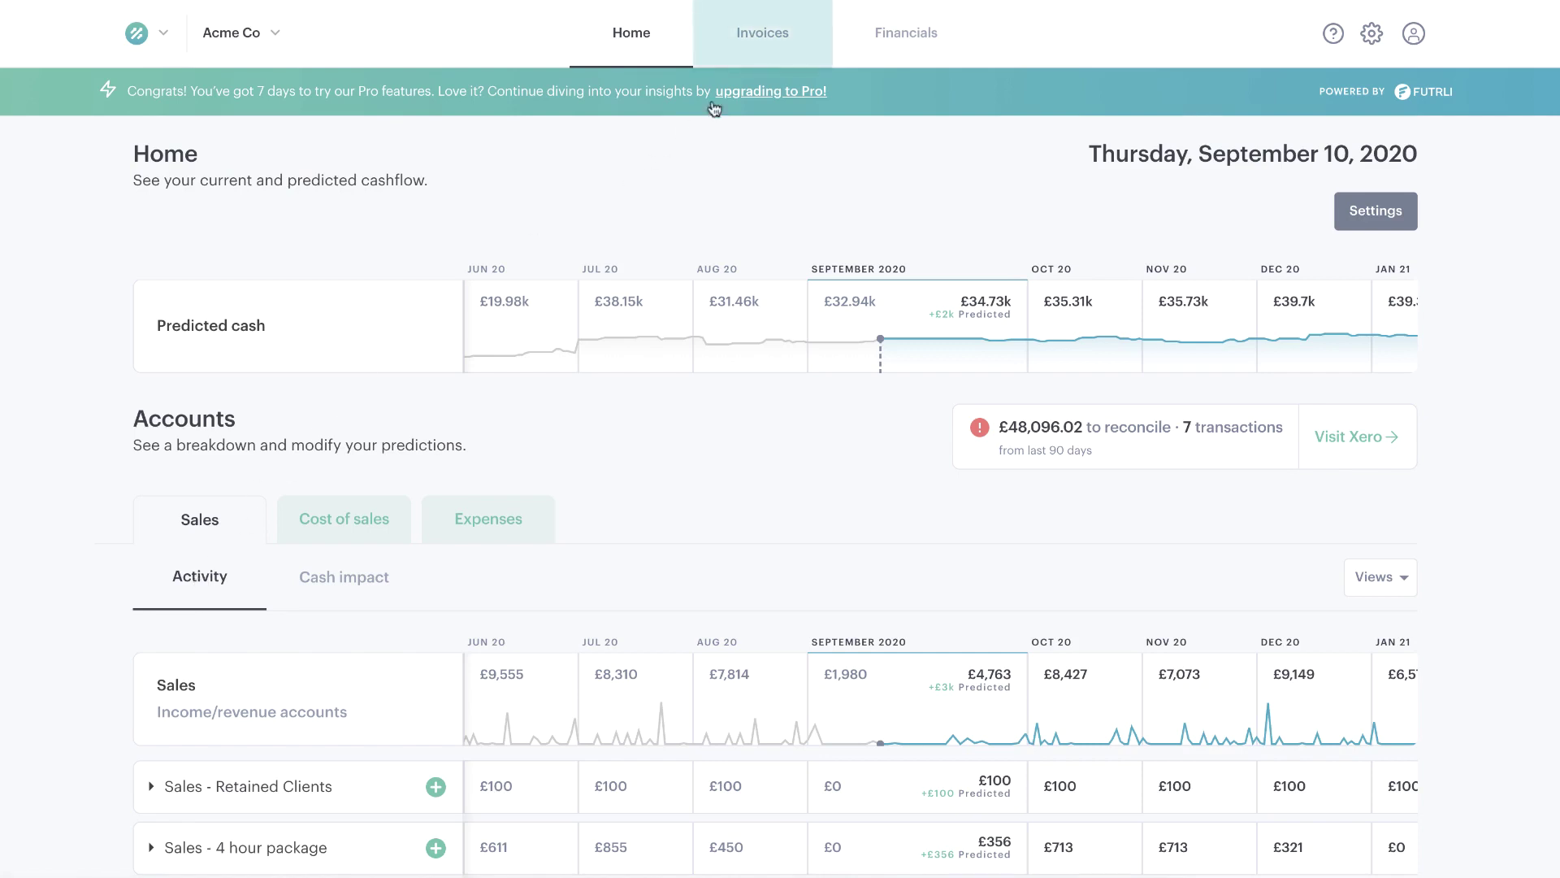
Step: Set the Flavour Tables invoice's expected payment date to Sep 18, excluding then re-including it
{"action": "left_click", "coordinate": [764, 35]}
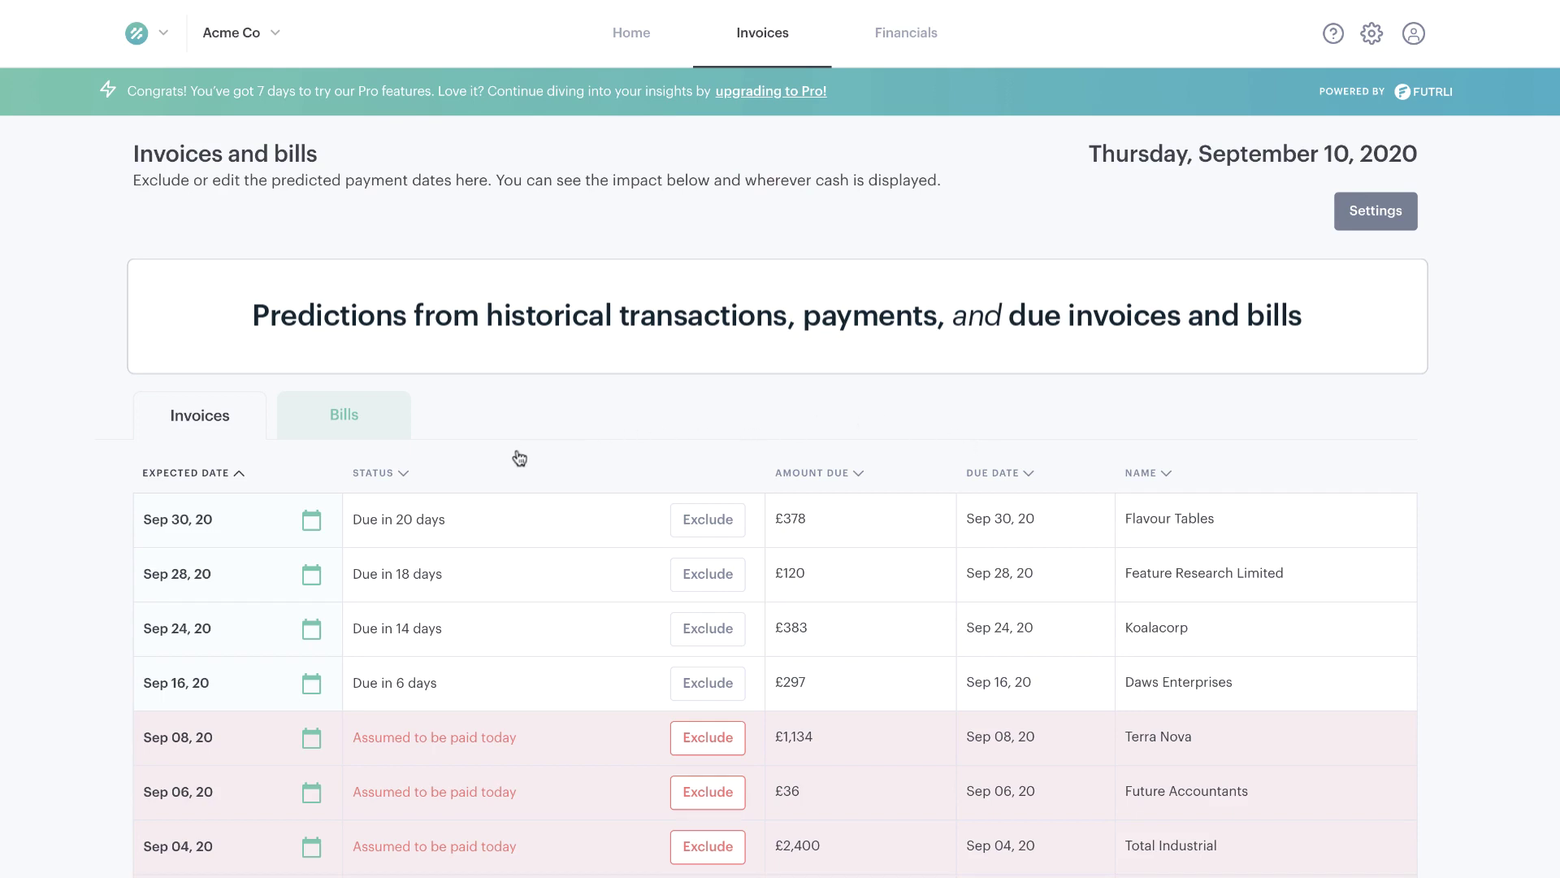
{"action": "left_click", "coordinate": [311, 524]}
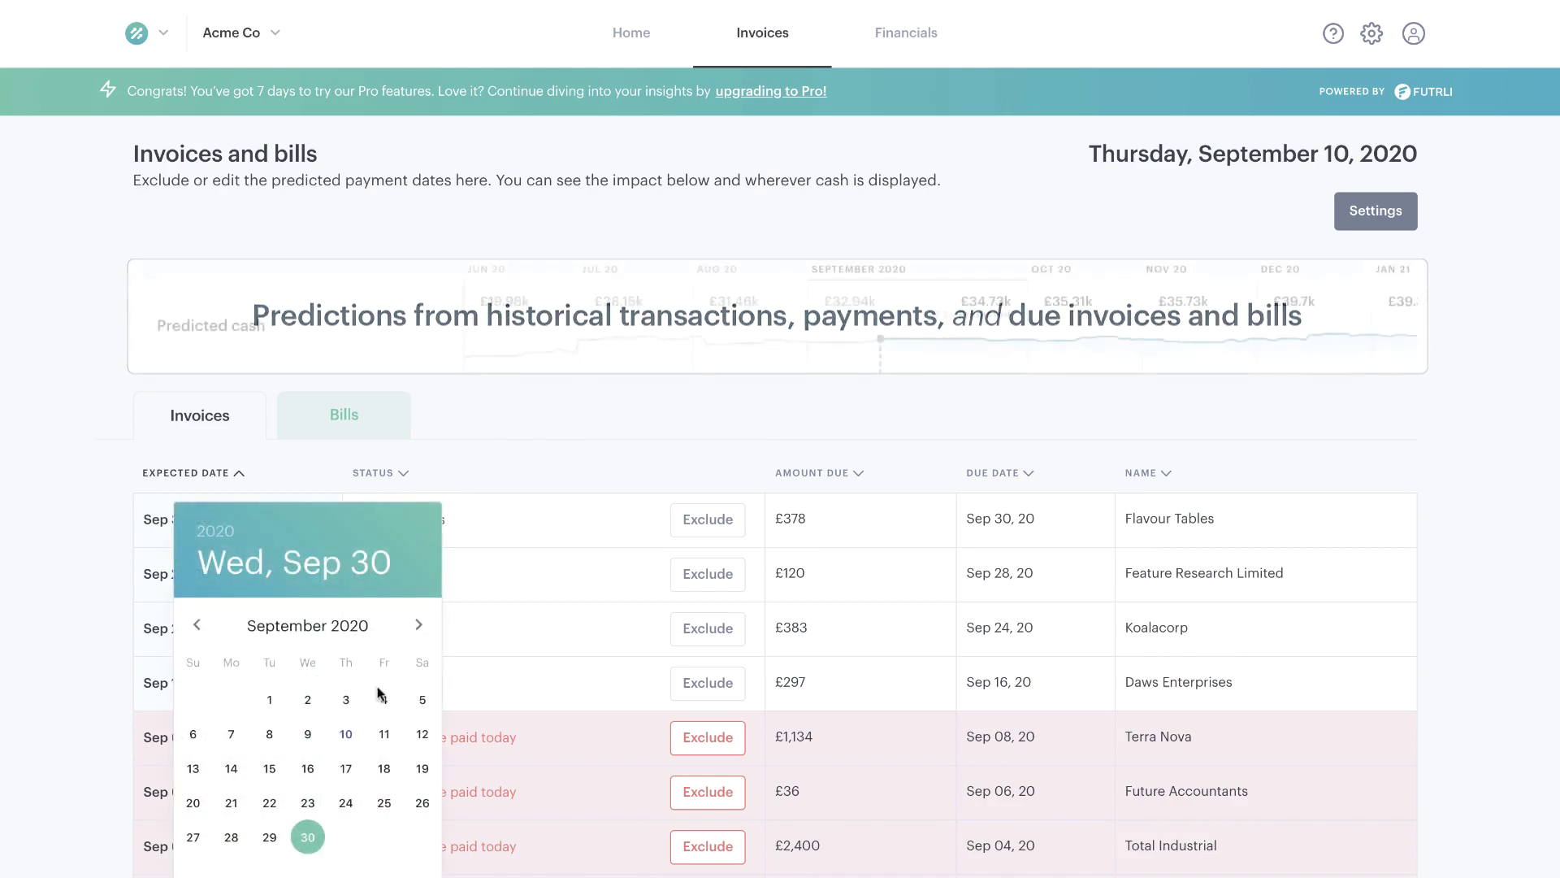
{"action": "left_click", "coordinate": [383, 768]}
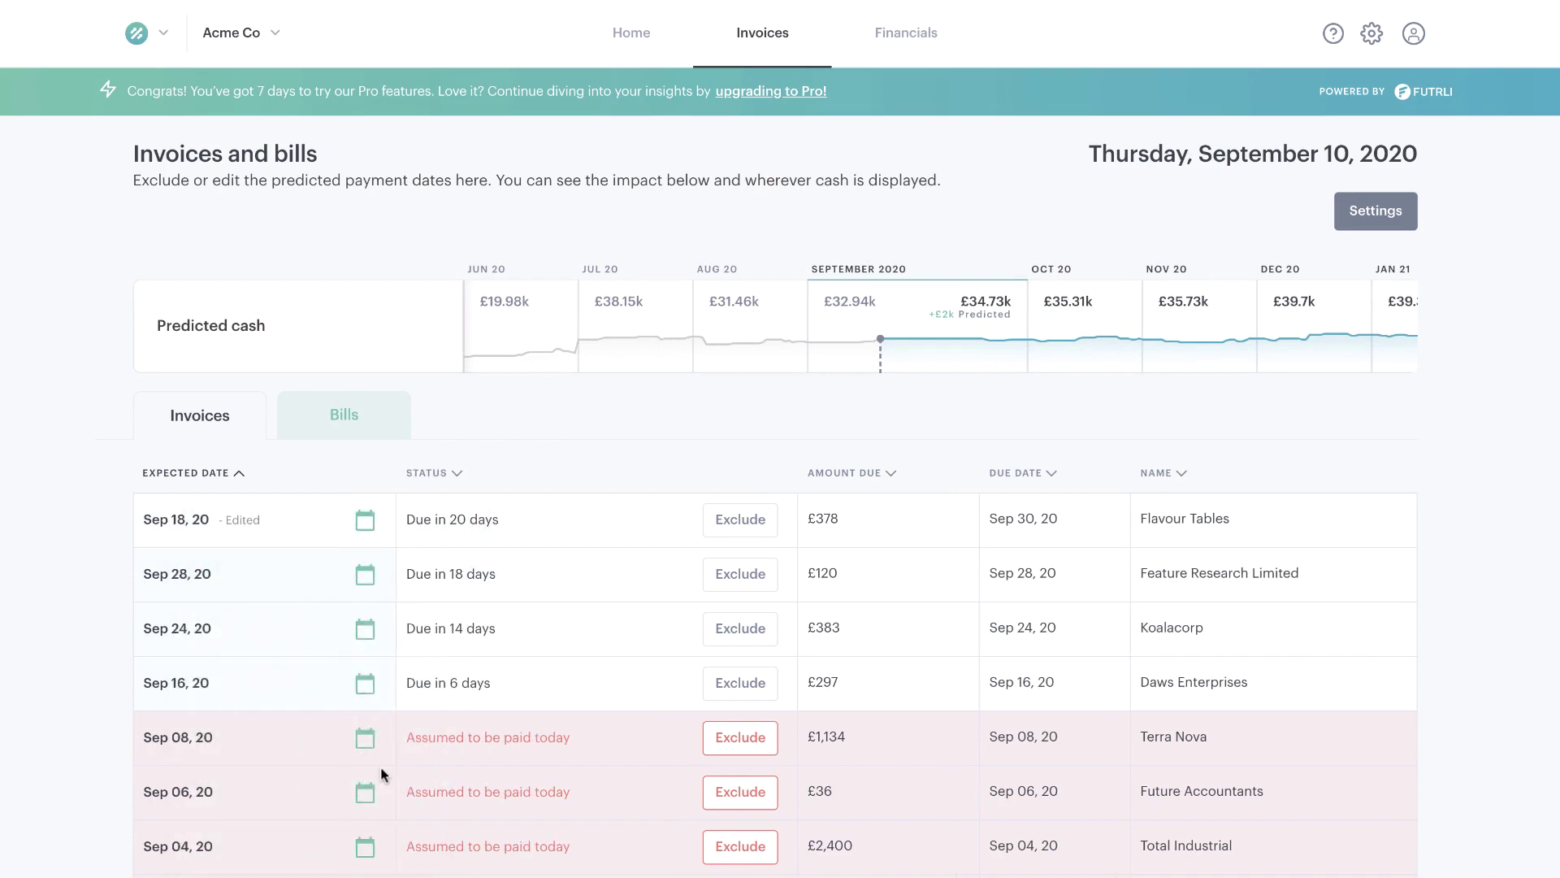
{"action": "left_click", "coordinate": [742, 524]}
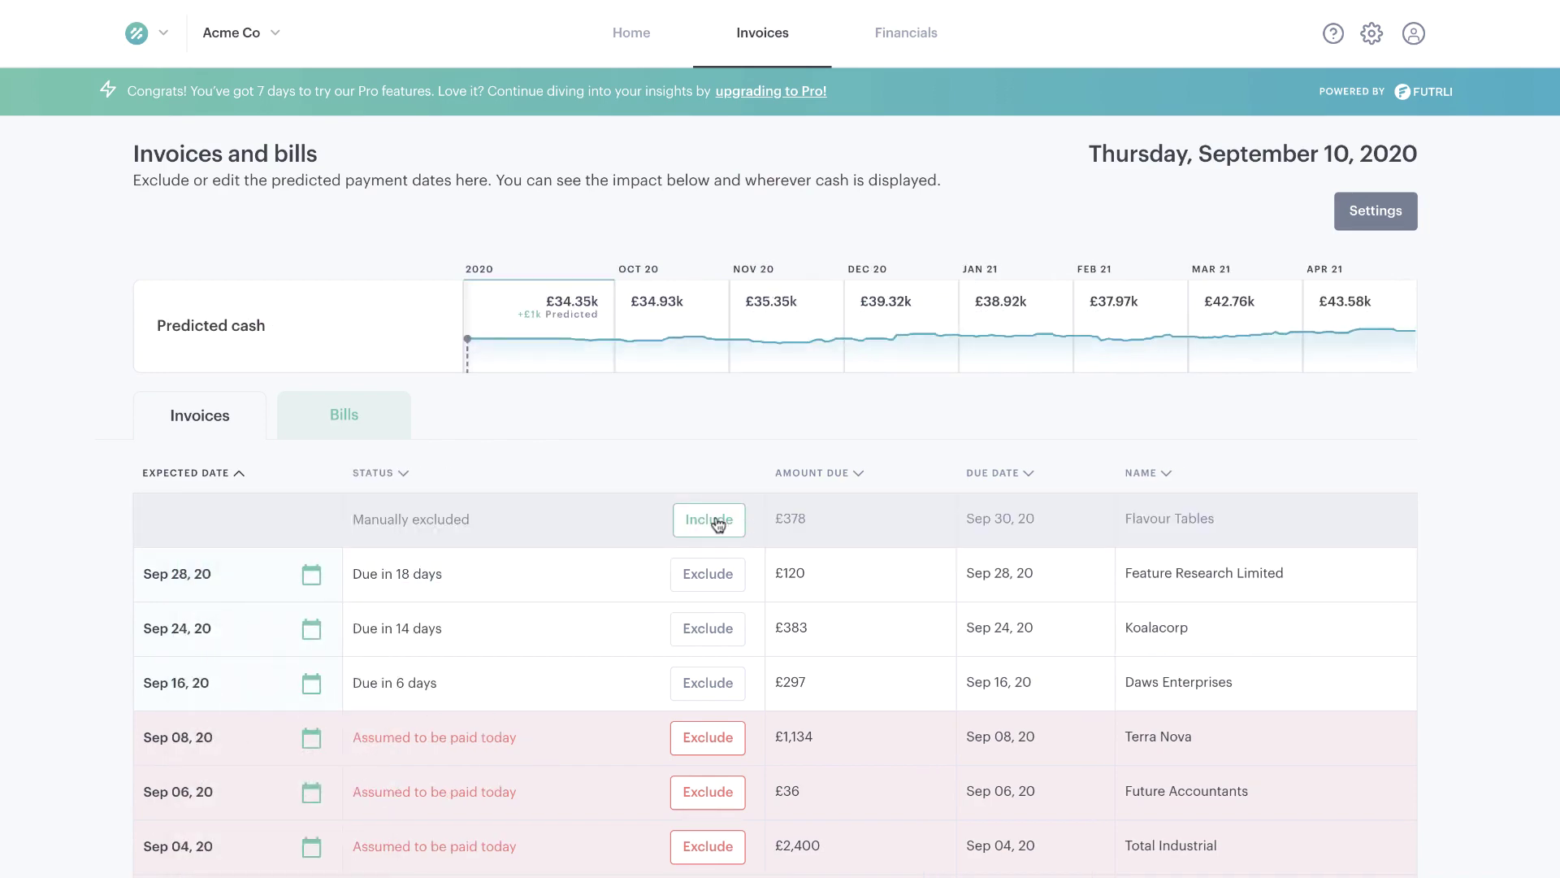
{"action": "left_click", "coordinate": [718, 524]}
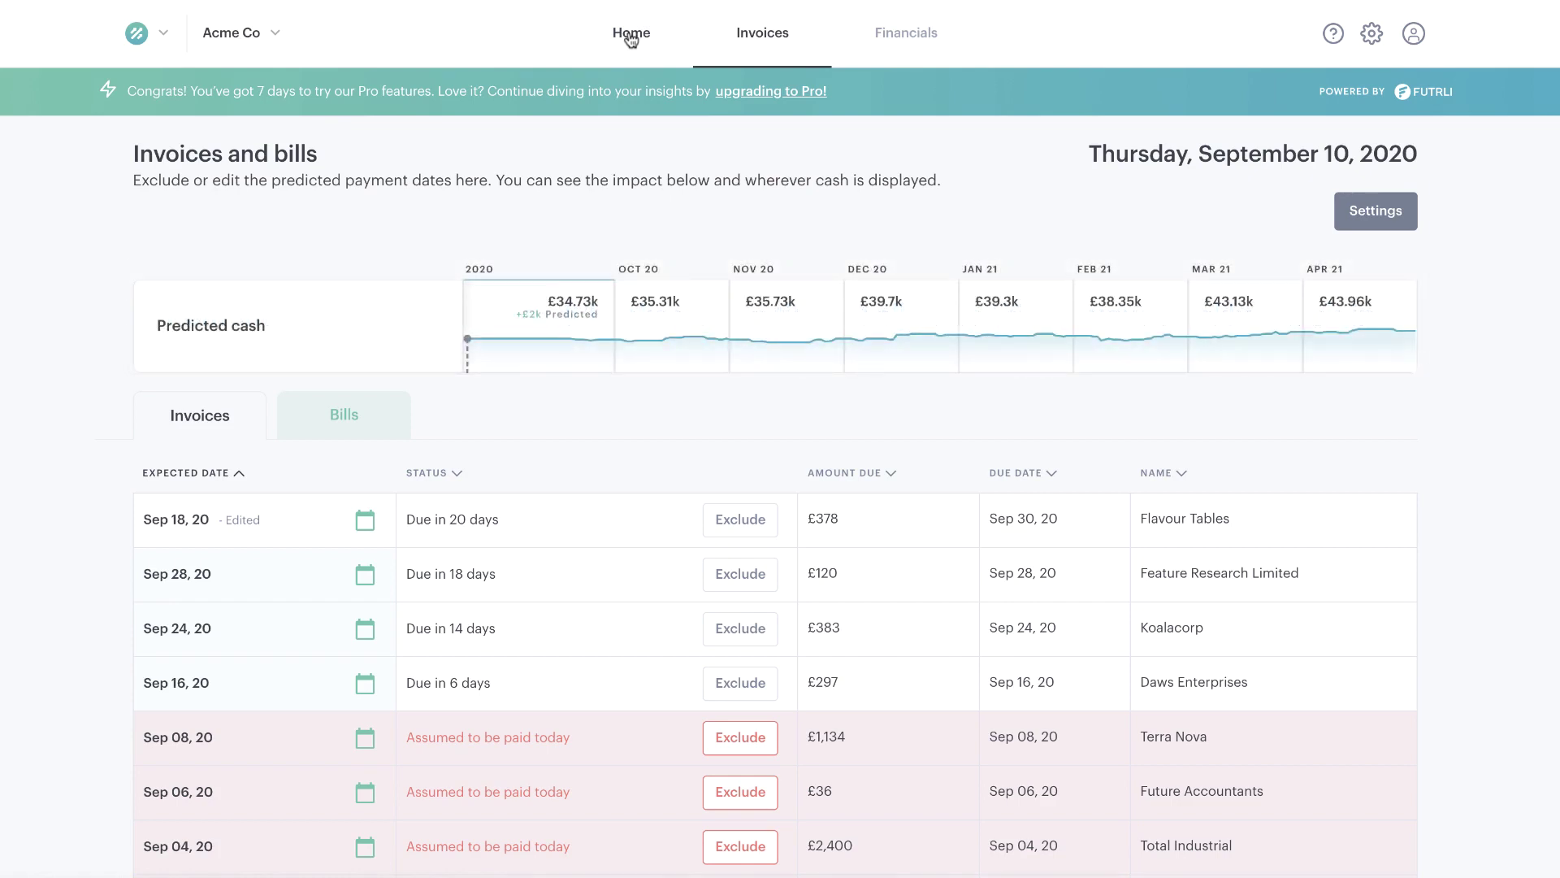
Step: Back on Home, expand the Sales - Retained Clients and Sales - 4 hour package predictions and scroll across months
{"action": "left_click", "coordinate": [631, 38]}
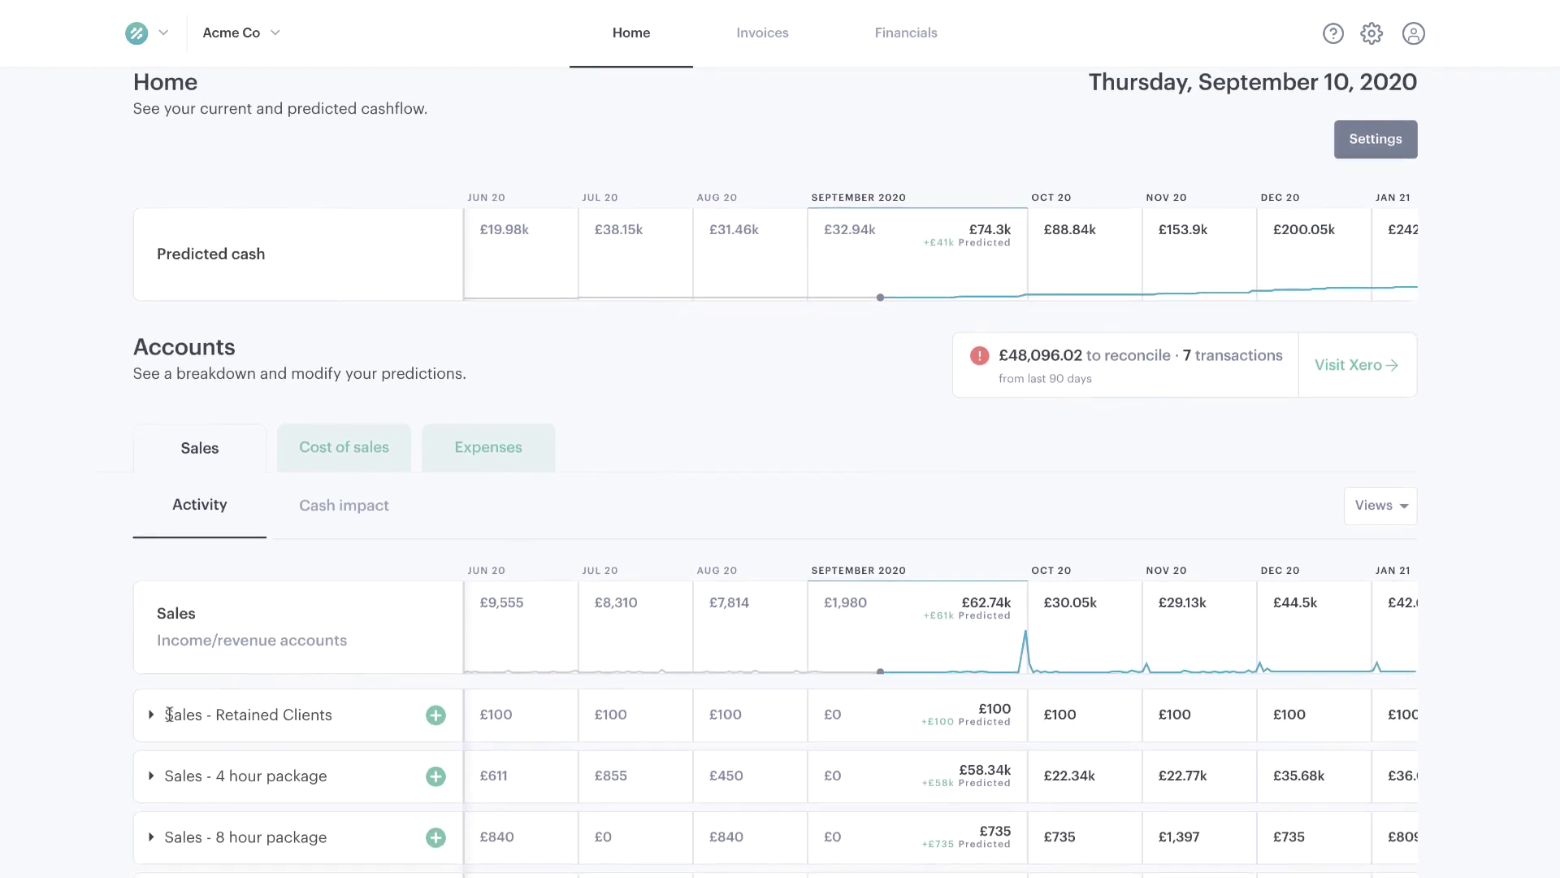
{"action": "left_click", "coordinate": [151, 715]}
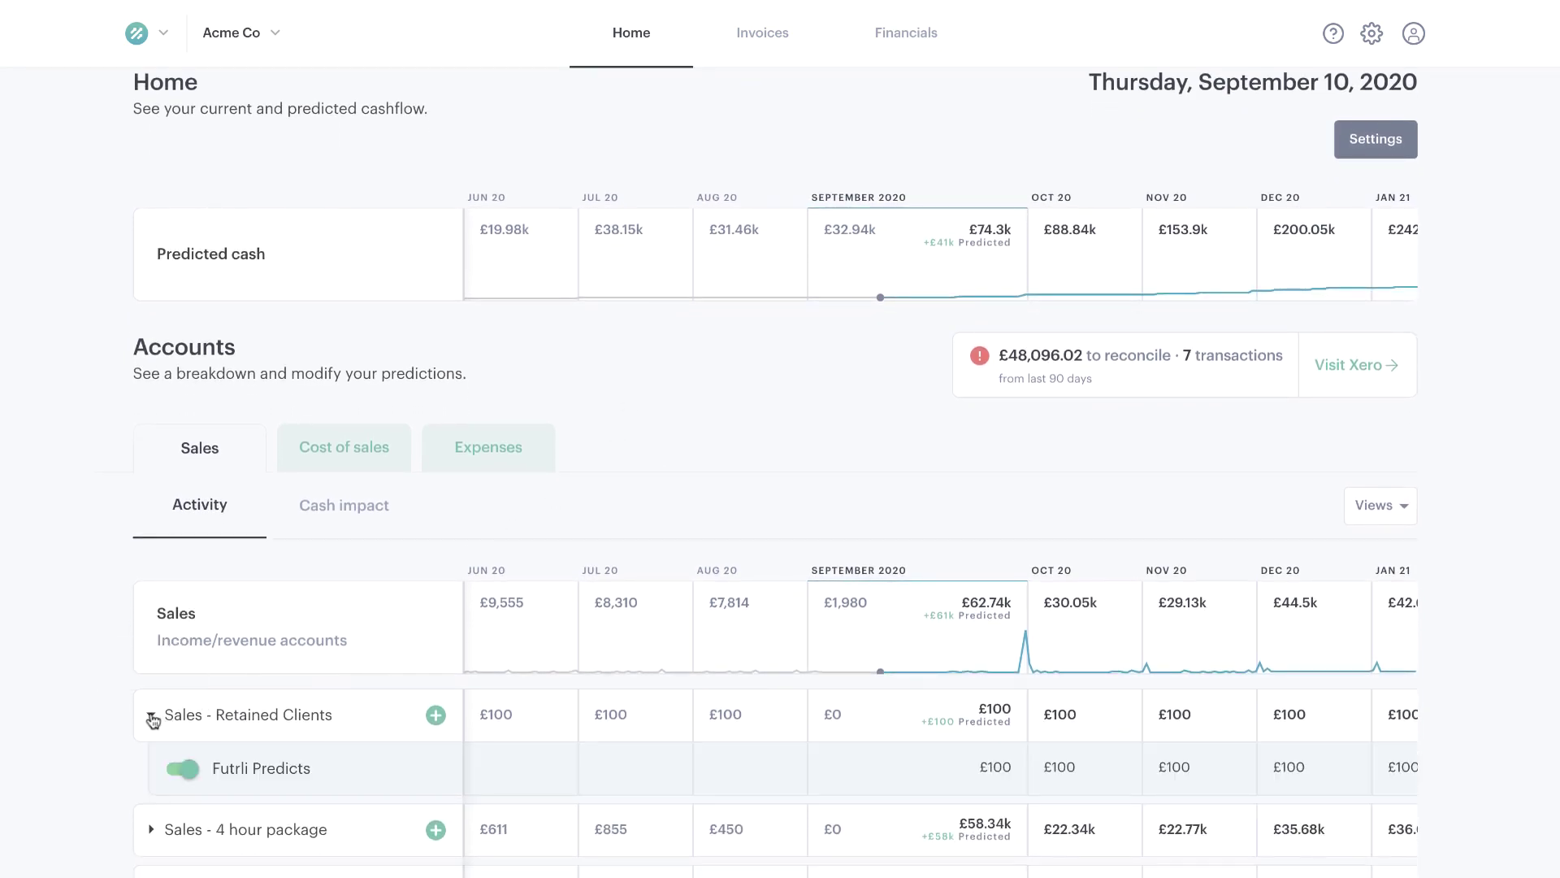
{"action": "scroll", "coordinate": [151, 719], "scroll_direction": "down", "scroll_amount": 1}
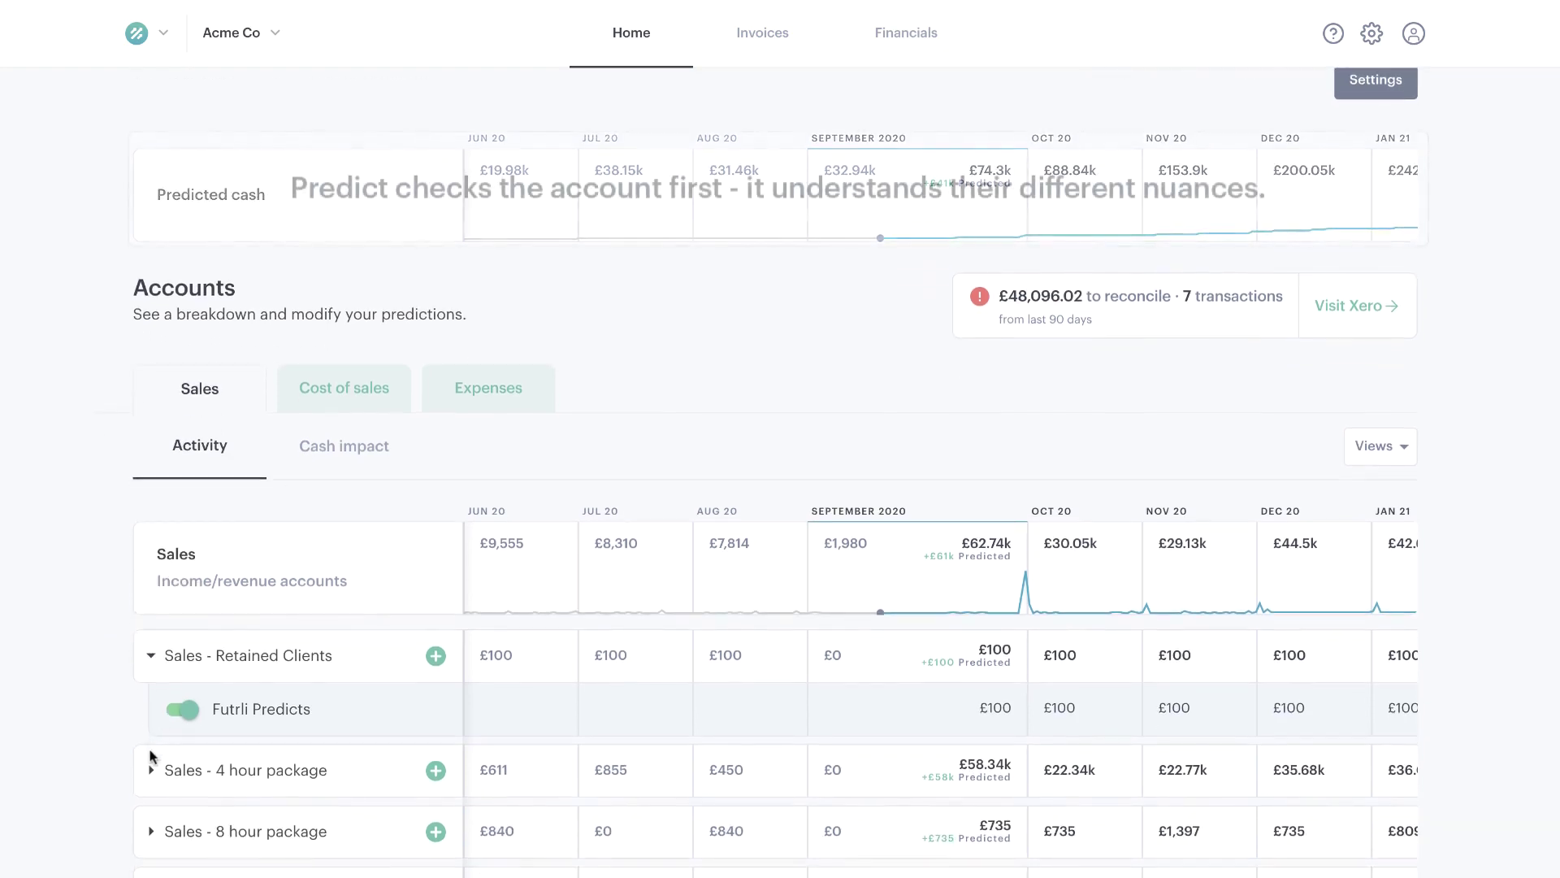
{"action": "left_click", "coordinate": [152, 770]}
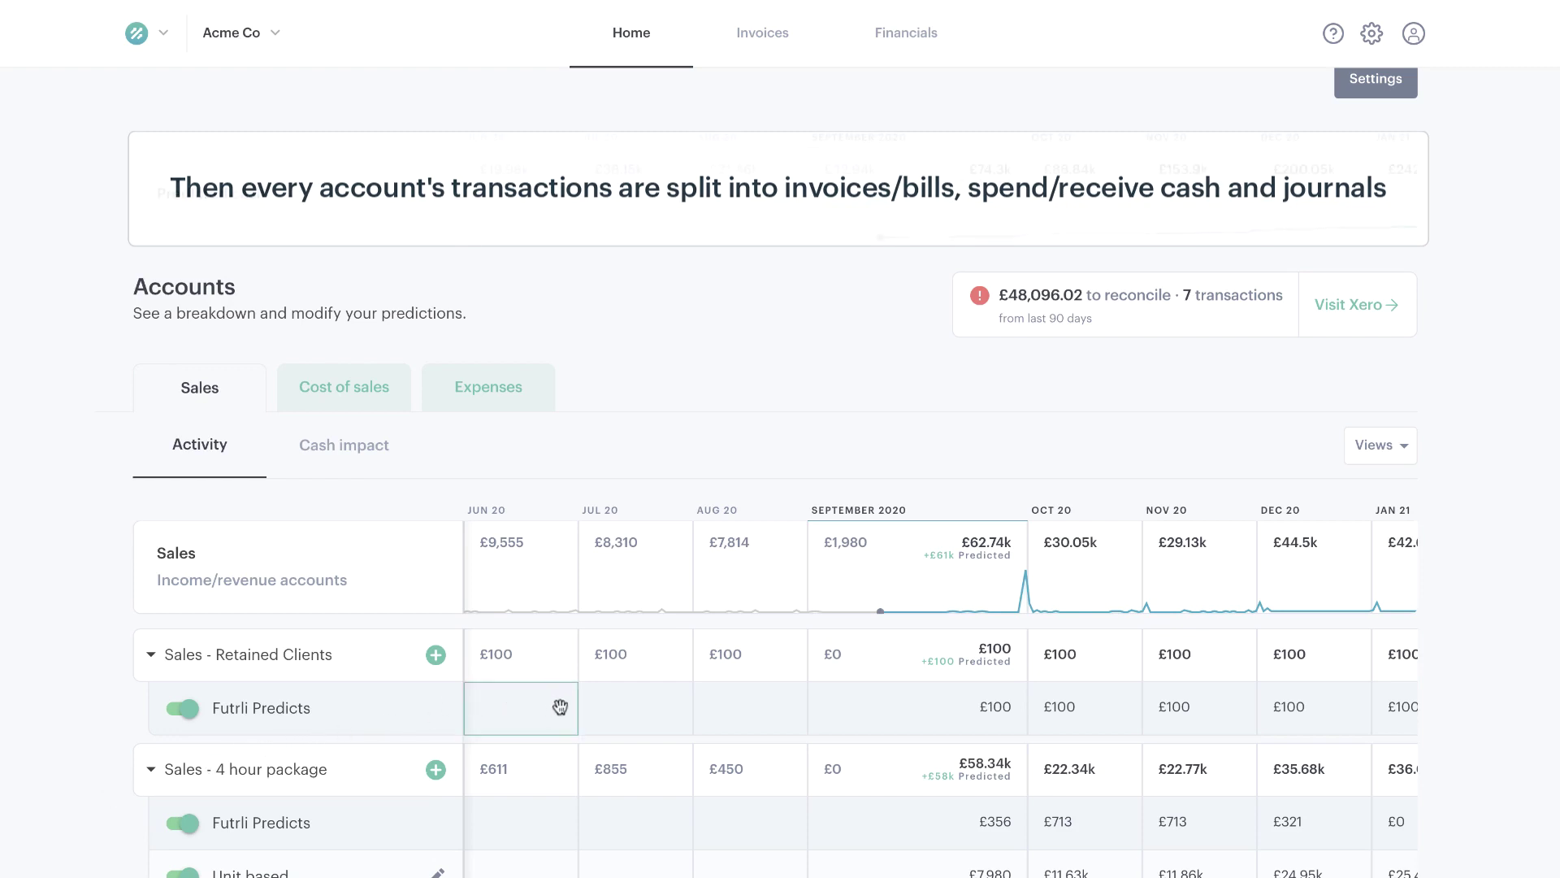
{"action": "scroll", "coordinate": [760, 707], "scroll_direction": "right", "scroll_amount": 3}
{"action": "scroll", "coordinate": [760, 707], "scroll_direction": "right", "scroll_amount": 3}
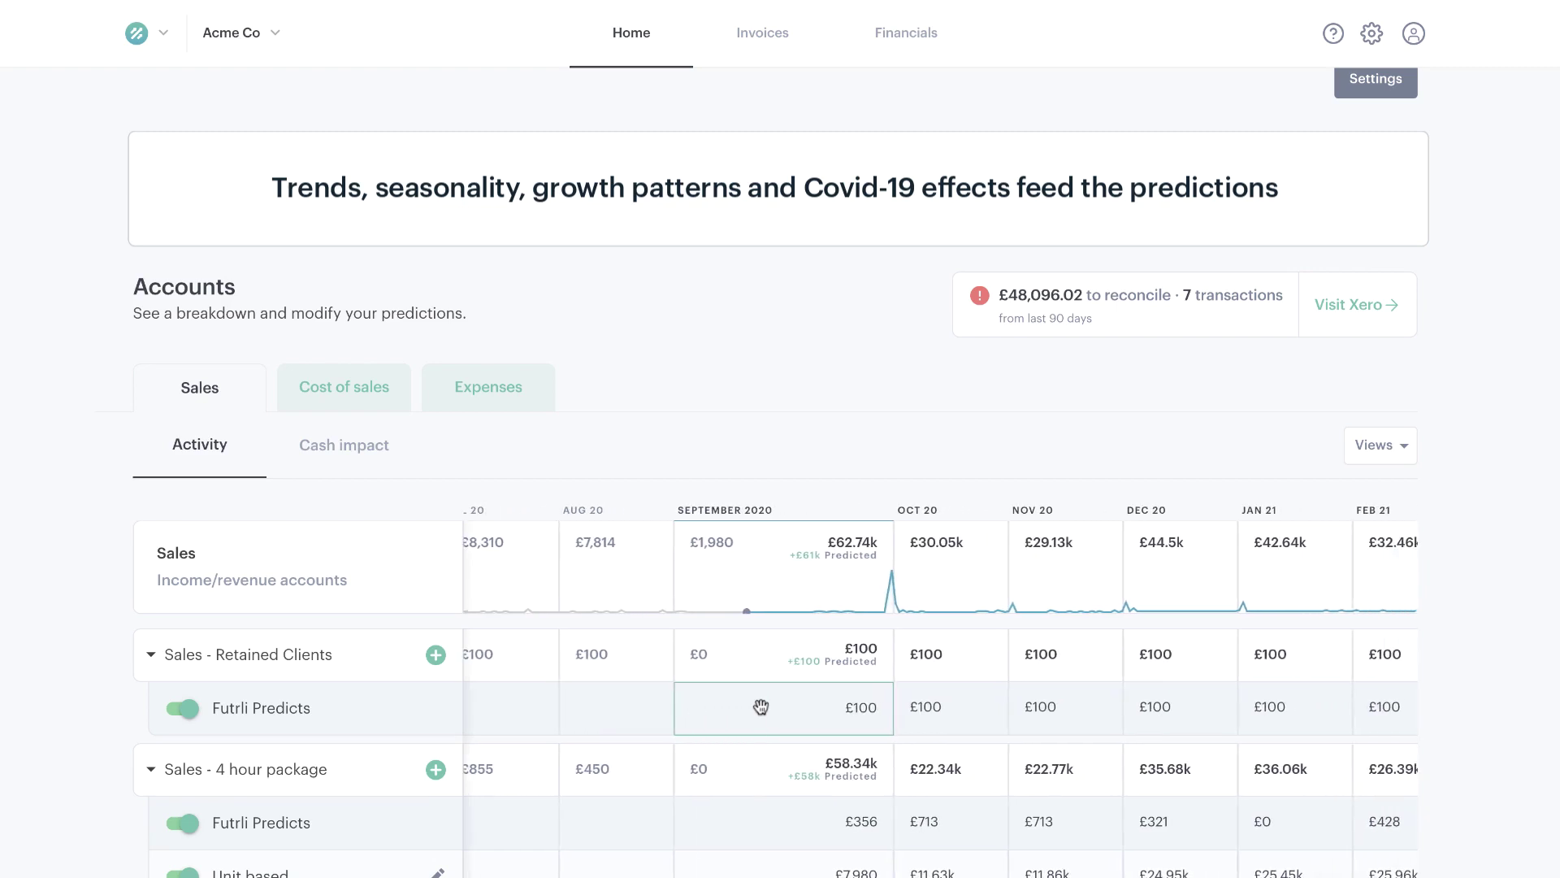
{"action": "scroll", "coordinate": [759, 707], "scroll_direction": "right", "scroll_amount": 4}
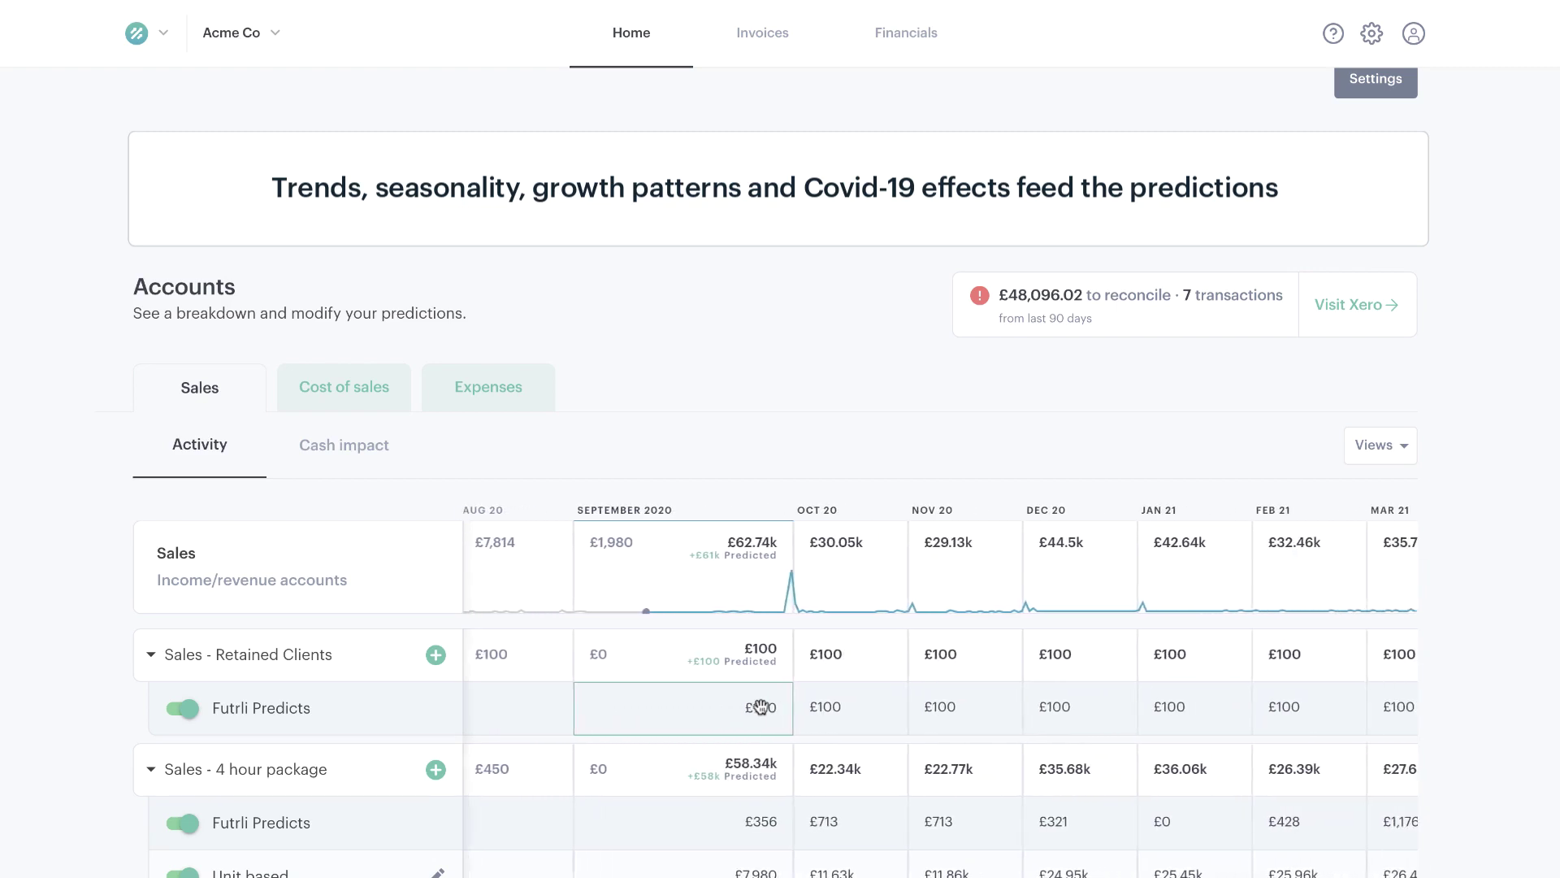
{"action": "scroll", "coordinate": [759, 707], "scroll_direction": "right", "scroll_amount": 1}
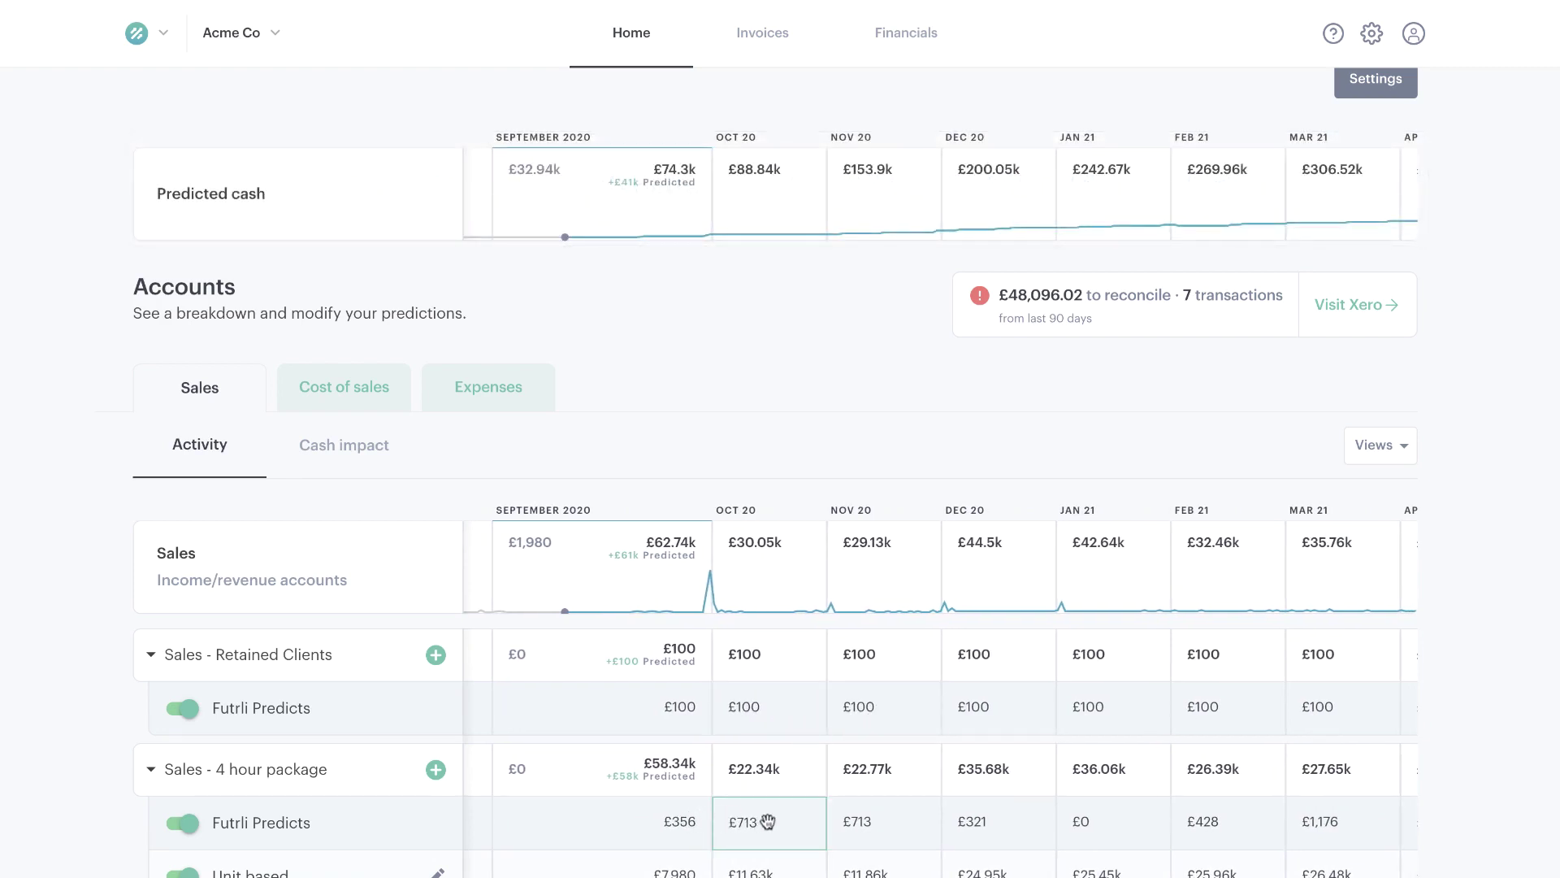
{"action": "scroll", "coordinate": [822, 811], "scroll_direction": "down", "scroll_amount": 1}
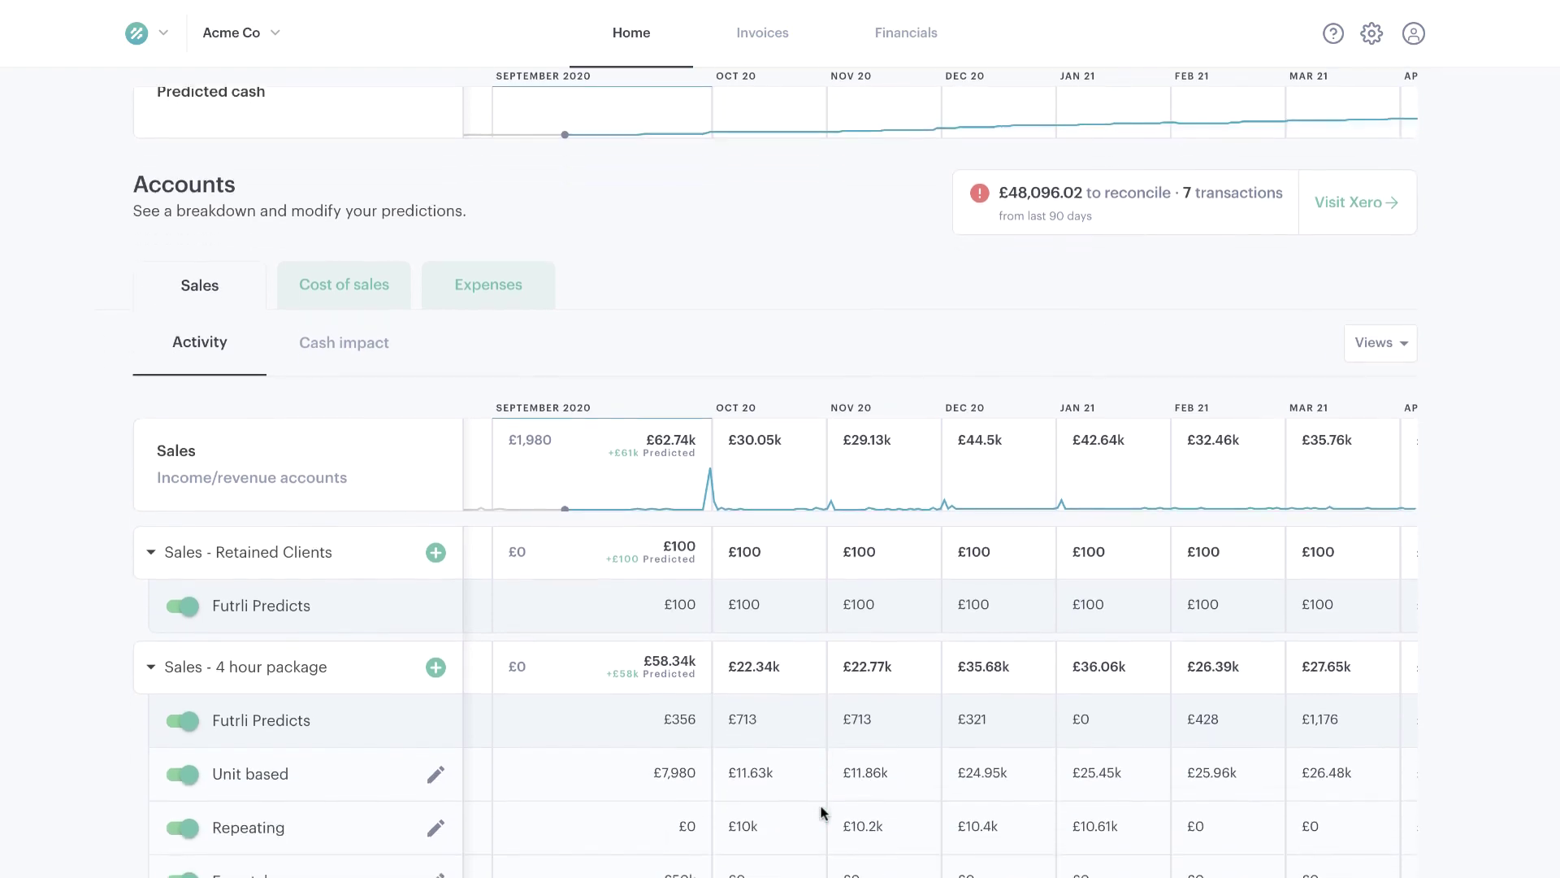
Step: Inspect the October £713 figure, toggle the 4 hour package's Futrli Predicts off and on, and view Cash impact
{"action": "left_click", "coordinate": [793, 741]}
{"action": "scroll", "coordinate": [793, 741], "scroll_direction": "down", "scroll_amount": 1}
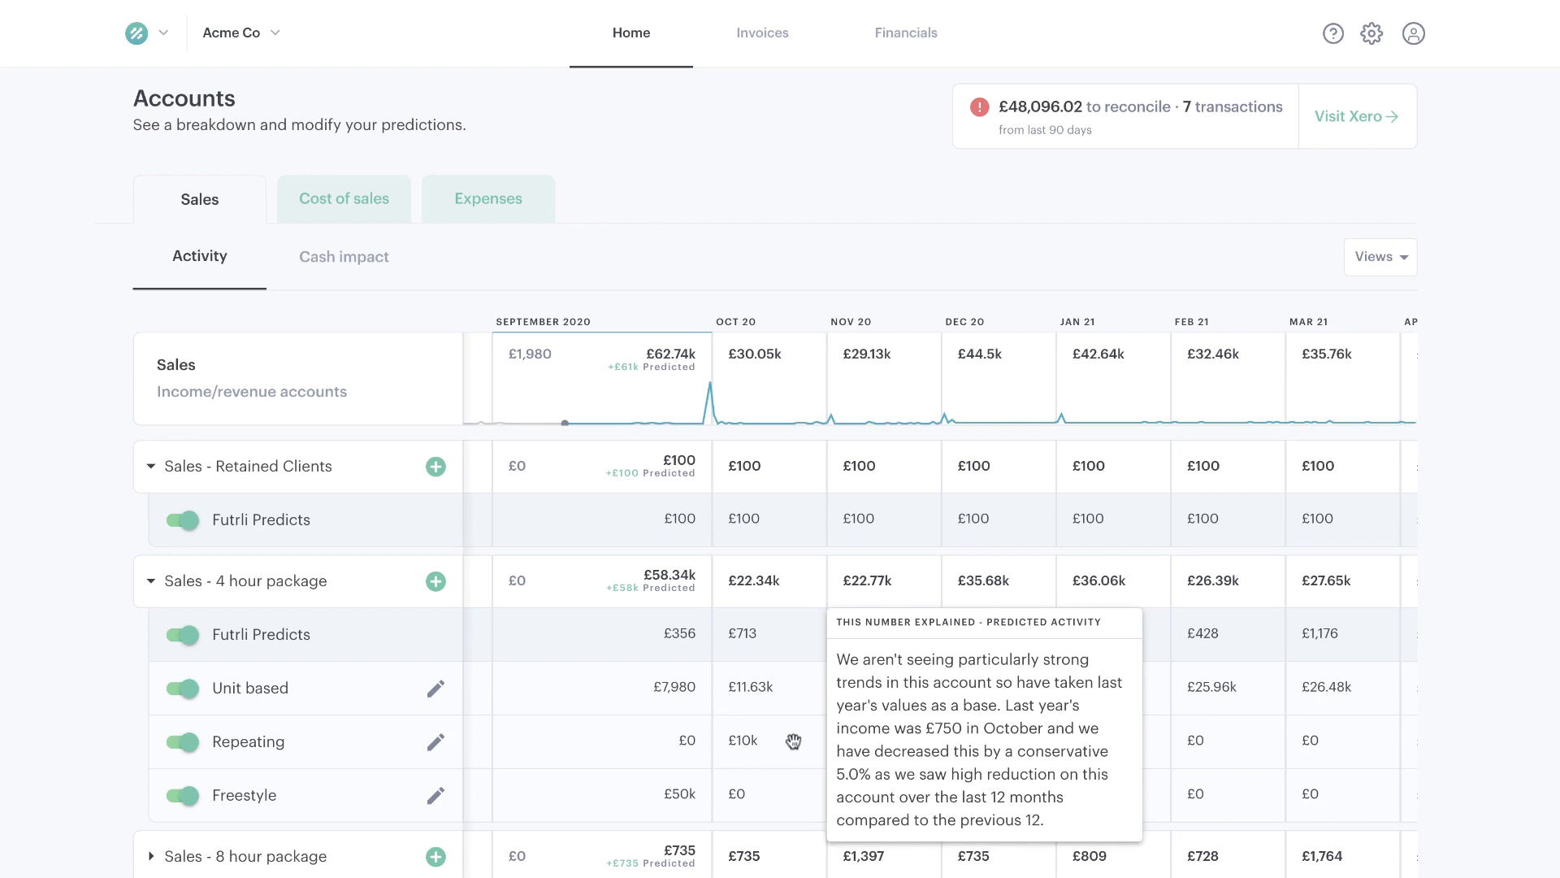
{"action": "left_click", "coordinate": [181, 635]}
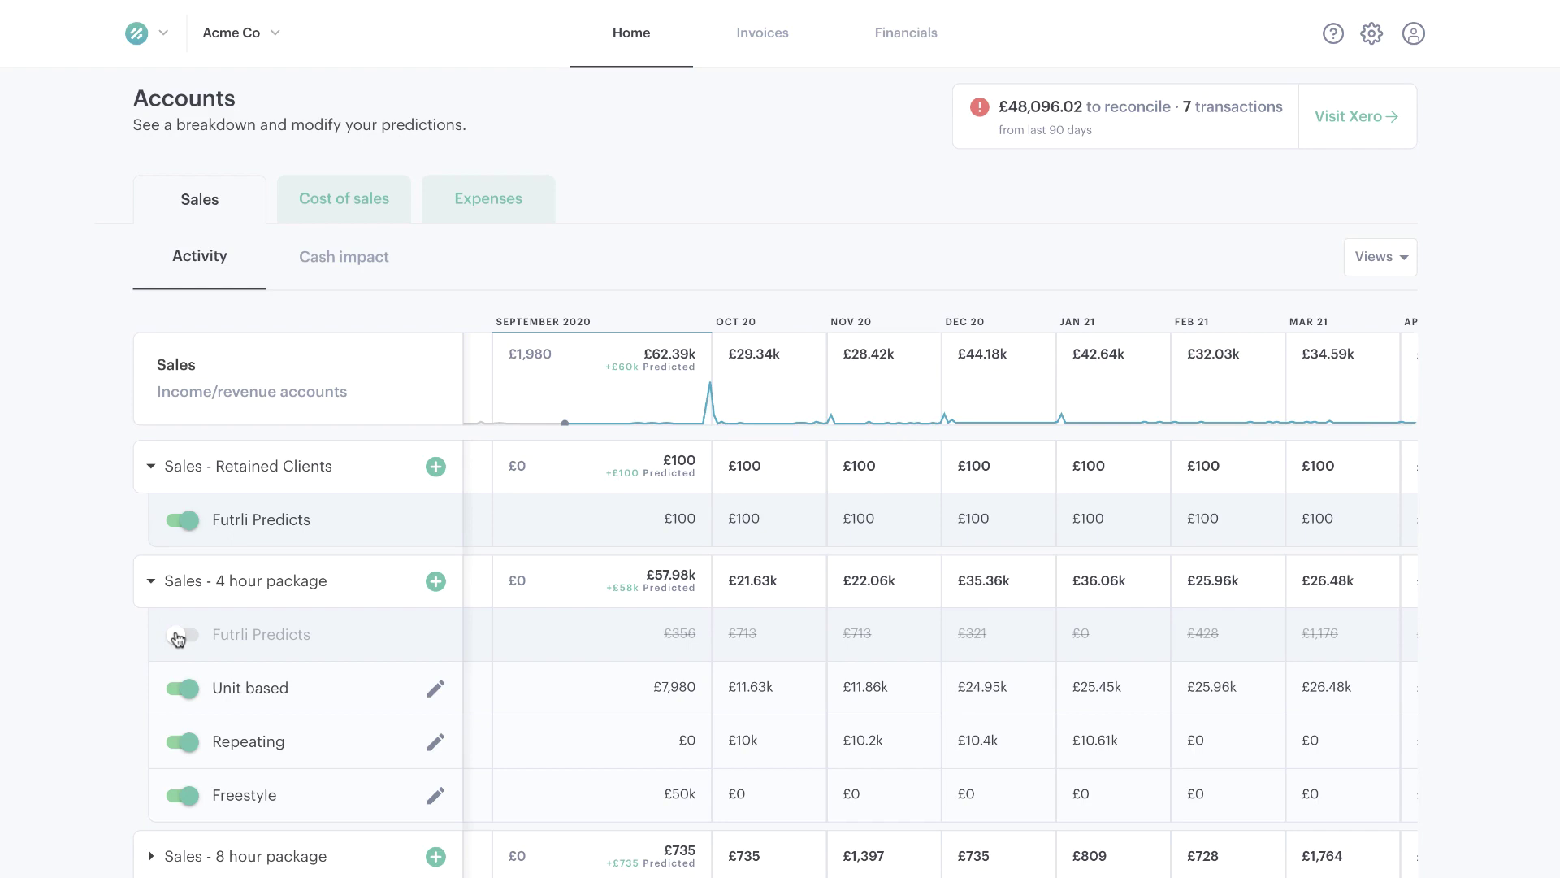
{"action": "left_click", "coordinate": [180, 635]}
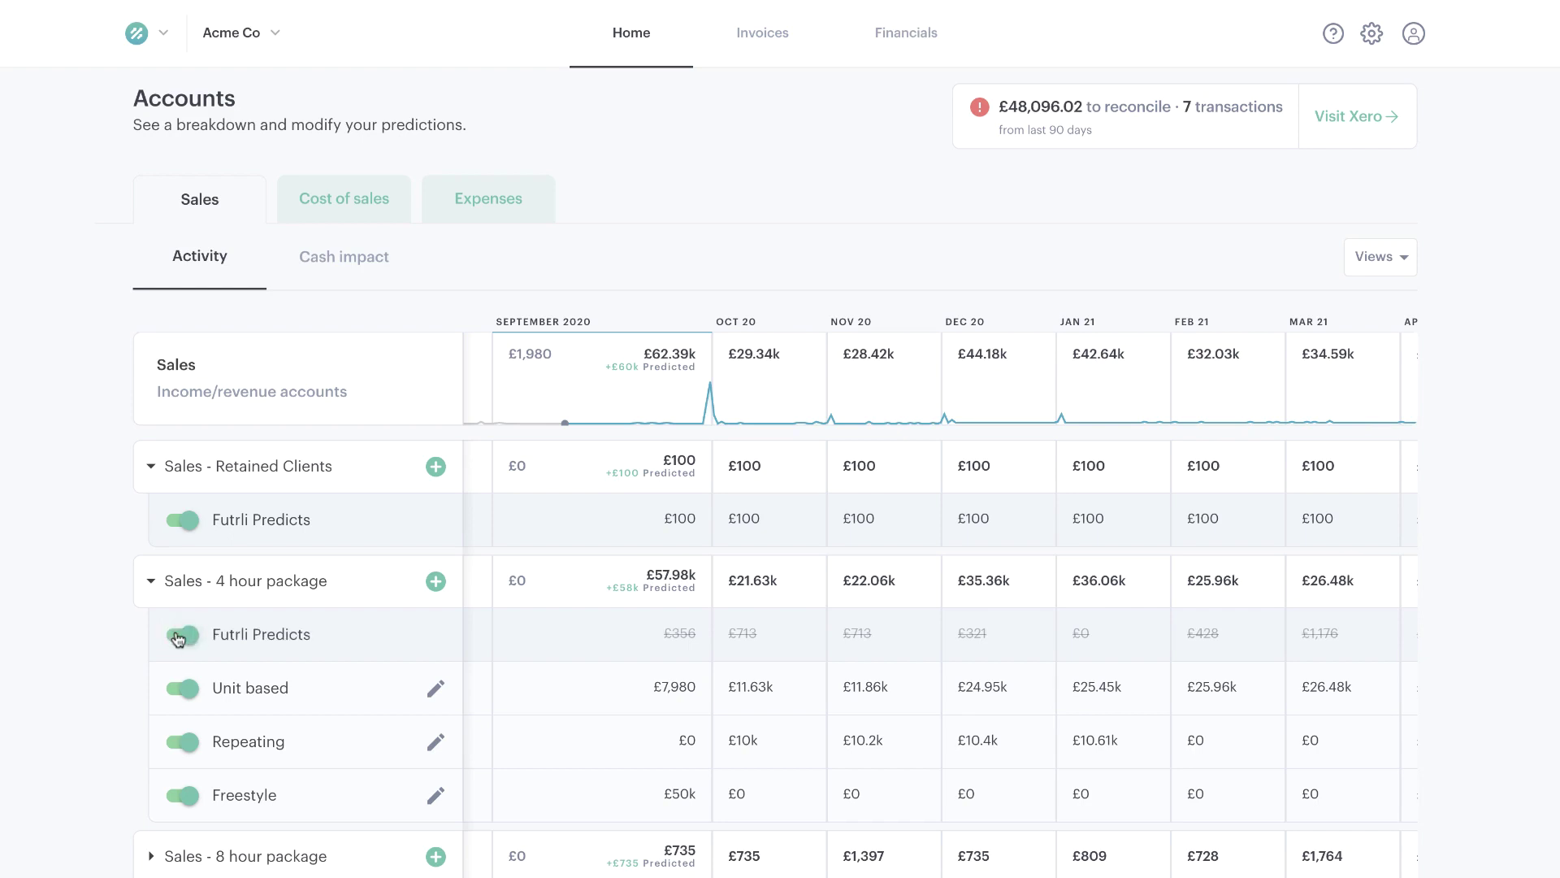
{"action": "left_click", "coordinate": [351, 259]}
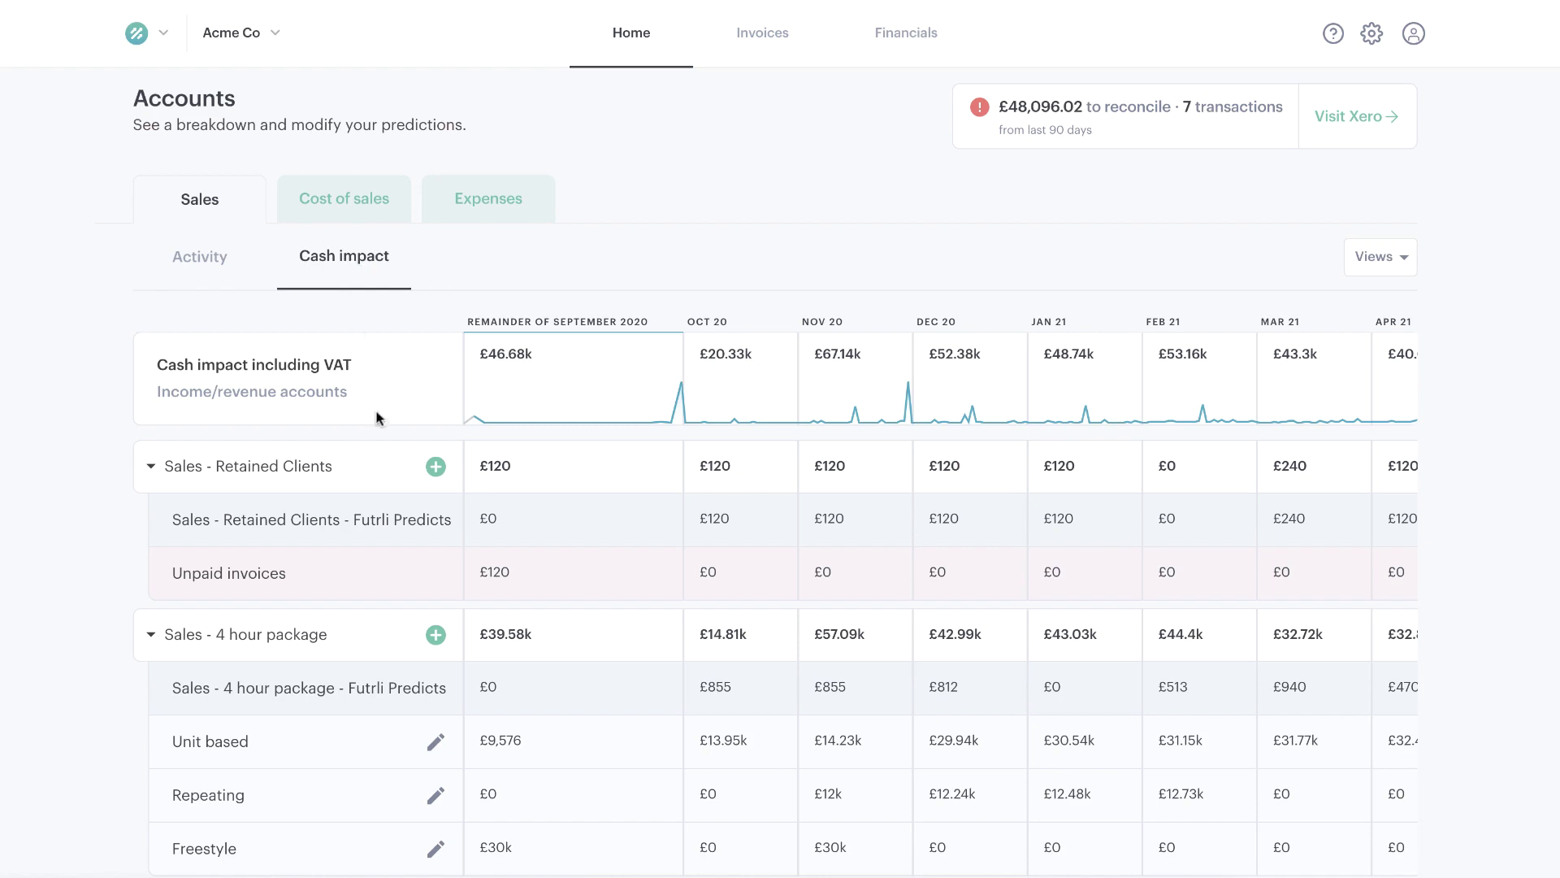
Step: Scroll through the Sales cash impact months, read the Mar 21 £240 explanation, and switch back to Activity
{"action": "scroll", "coordinate": [542, 533], "scroll_direction": "right", "scroll_amount": 2}
{"action": "scroll", "coordinate": [544, 536], "scroll_direction": "right", "scroll_amount": 3}
{"action": "scroll", "coordinate": [544, 537], "scroll_direction": "right", "scroll_amount": 4}
{"action": "scroll", "coordinate": [544, 536], "scroll_direction": "right", "scroll_amount": 1}
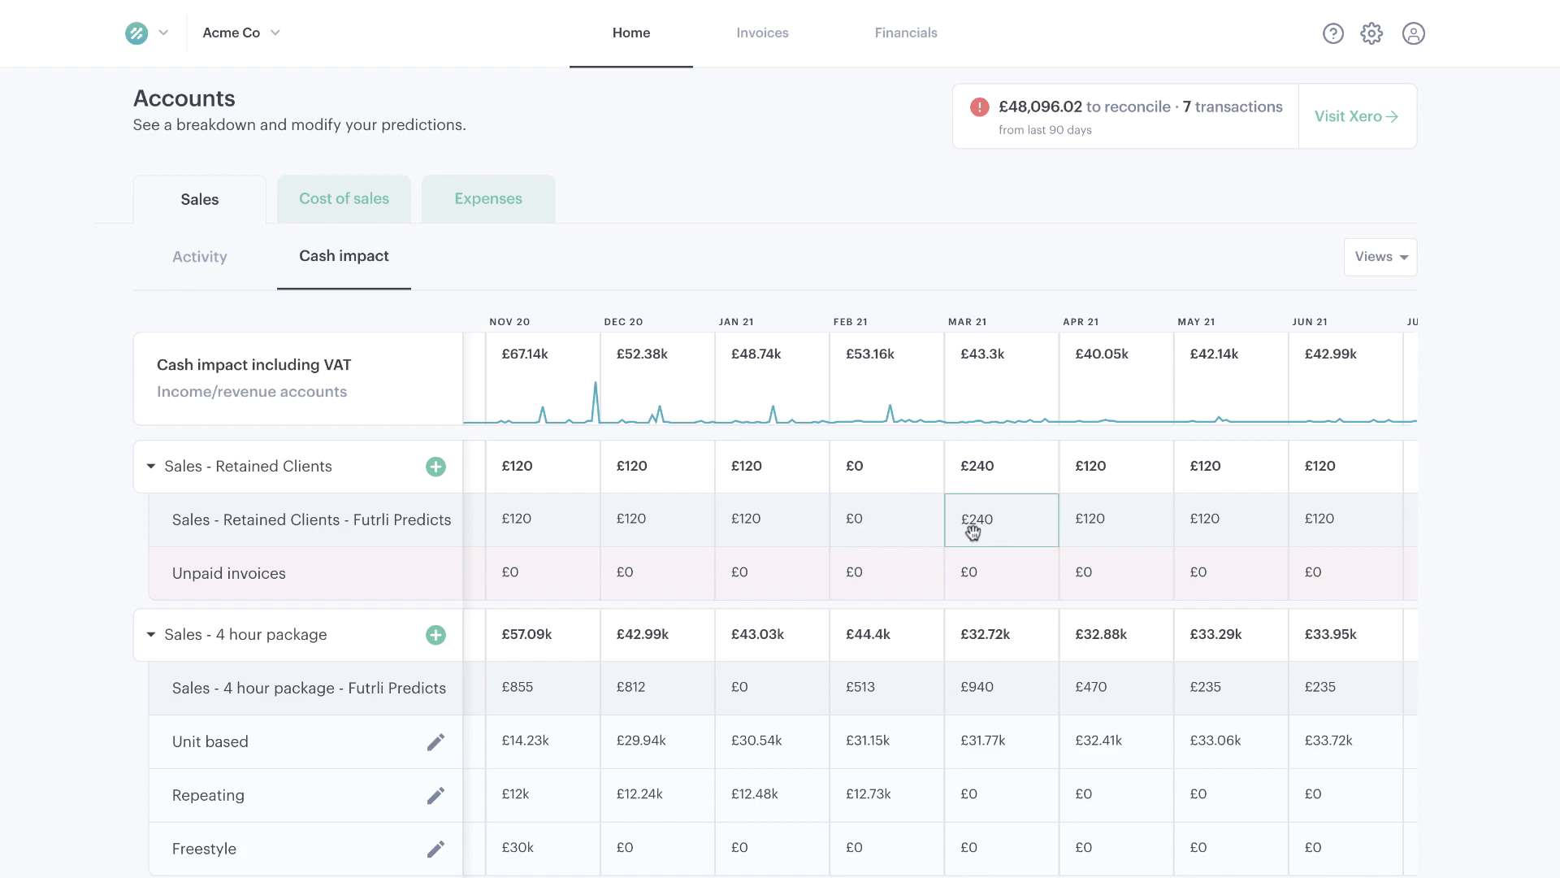
{"action": "scroll", "coordinate": [930, 559], "scroll_direction": "left", "scroll_amount": 3}
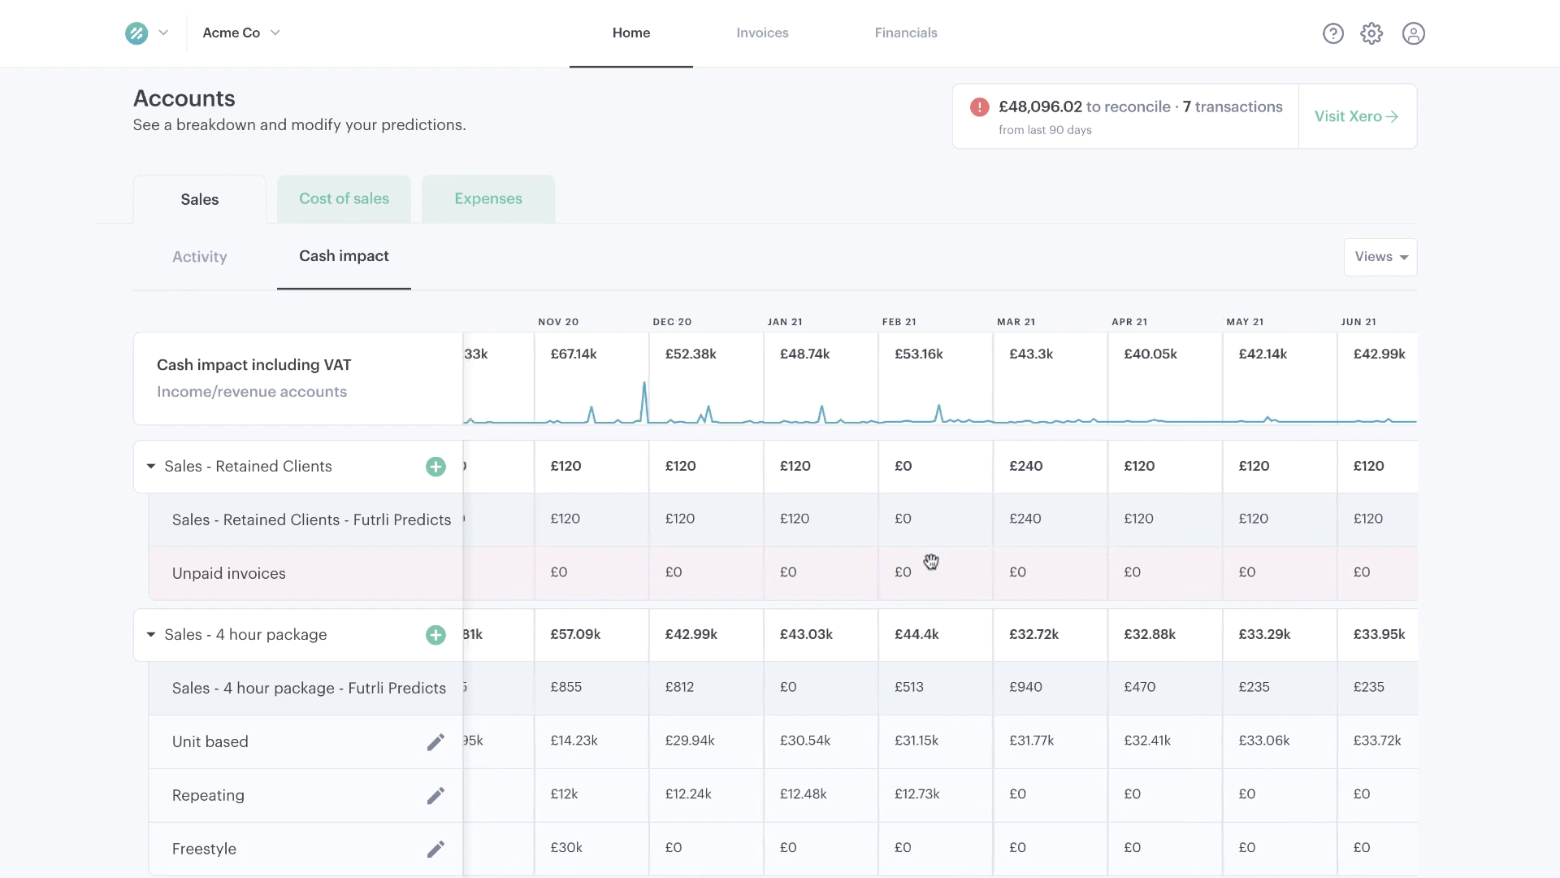
{"action": "scroll", "coordinate": [930, 561], "scroll_direction": "left", "scroll_amount": 2}
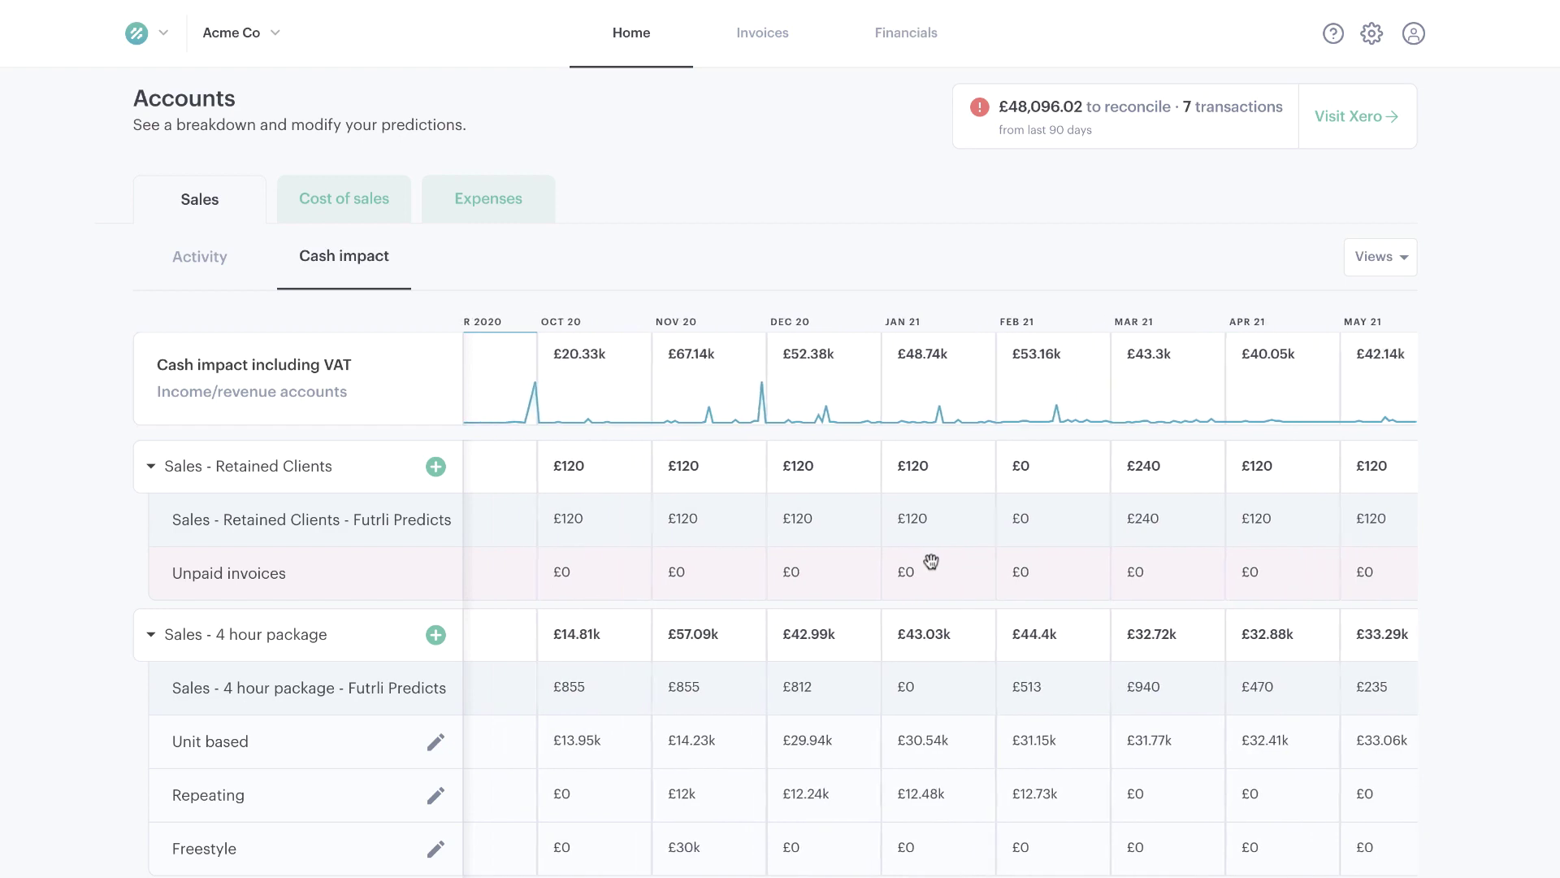
{"action": "scroll", "coordinate": [931, 561], "scroll_direction": "left", "scroll_amount": 2}
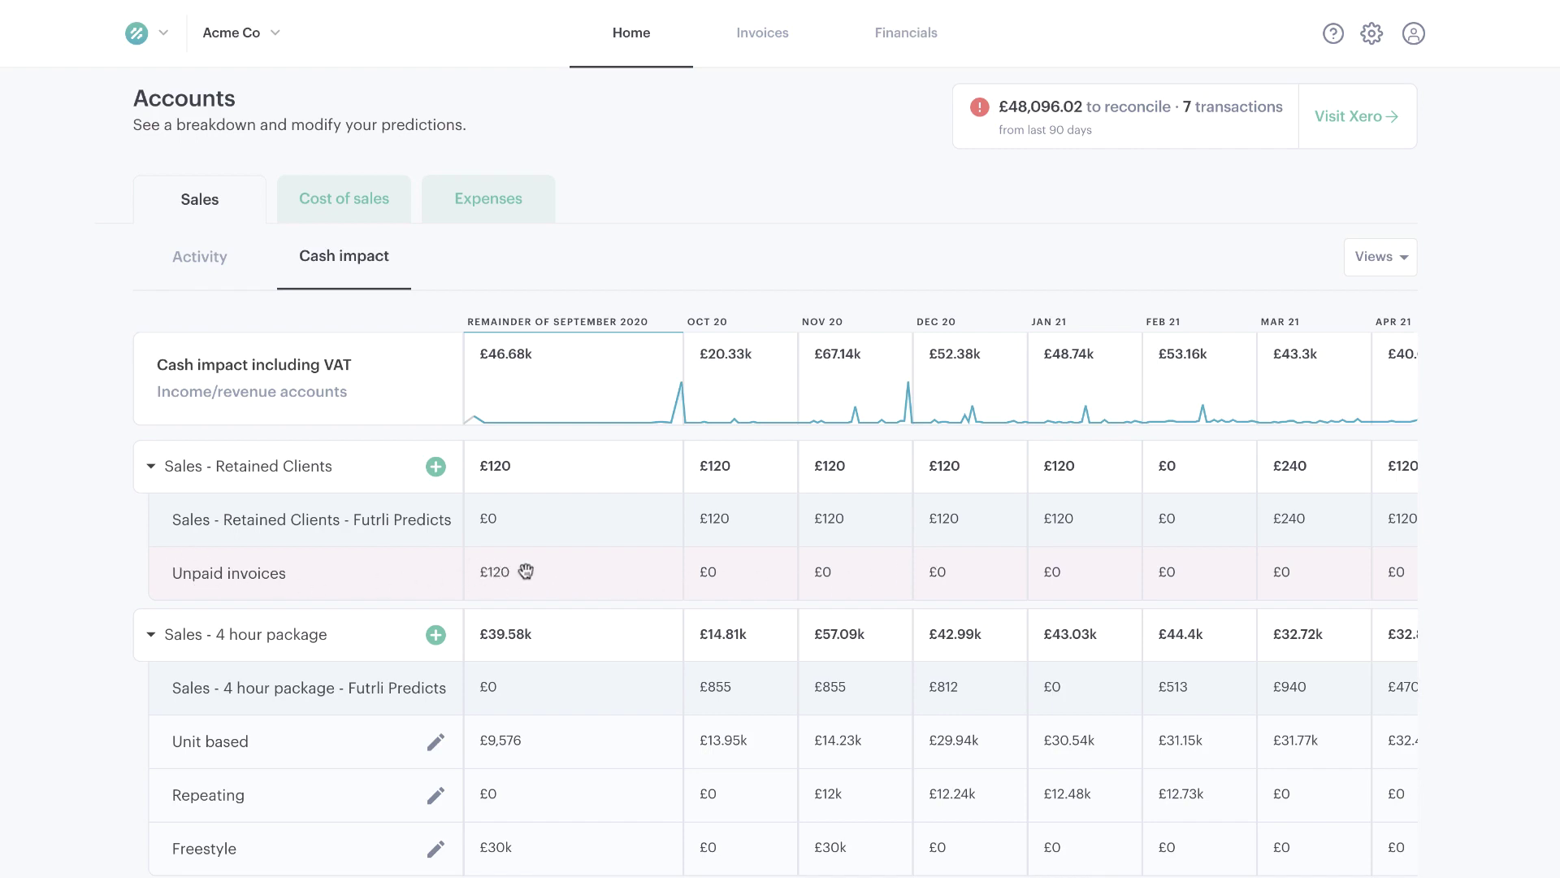
{"action": "scroll", "coordinate": [728, 572], "scroll_direction": "right", "scroll_amount": 3}
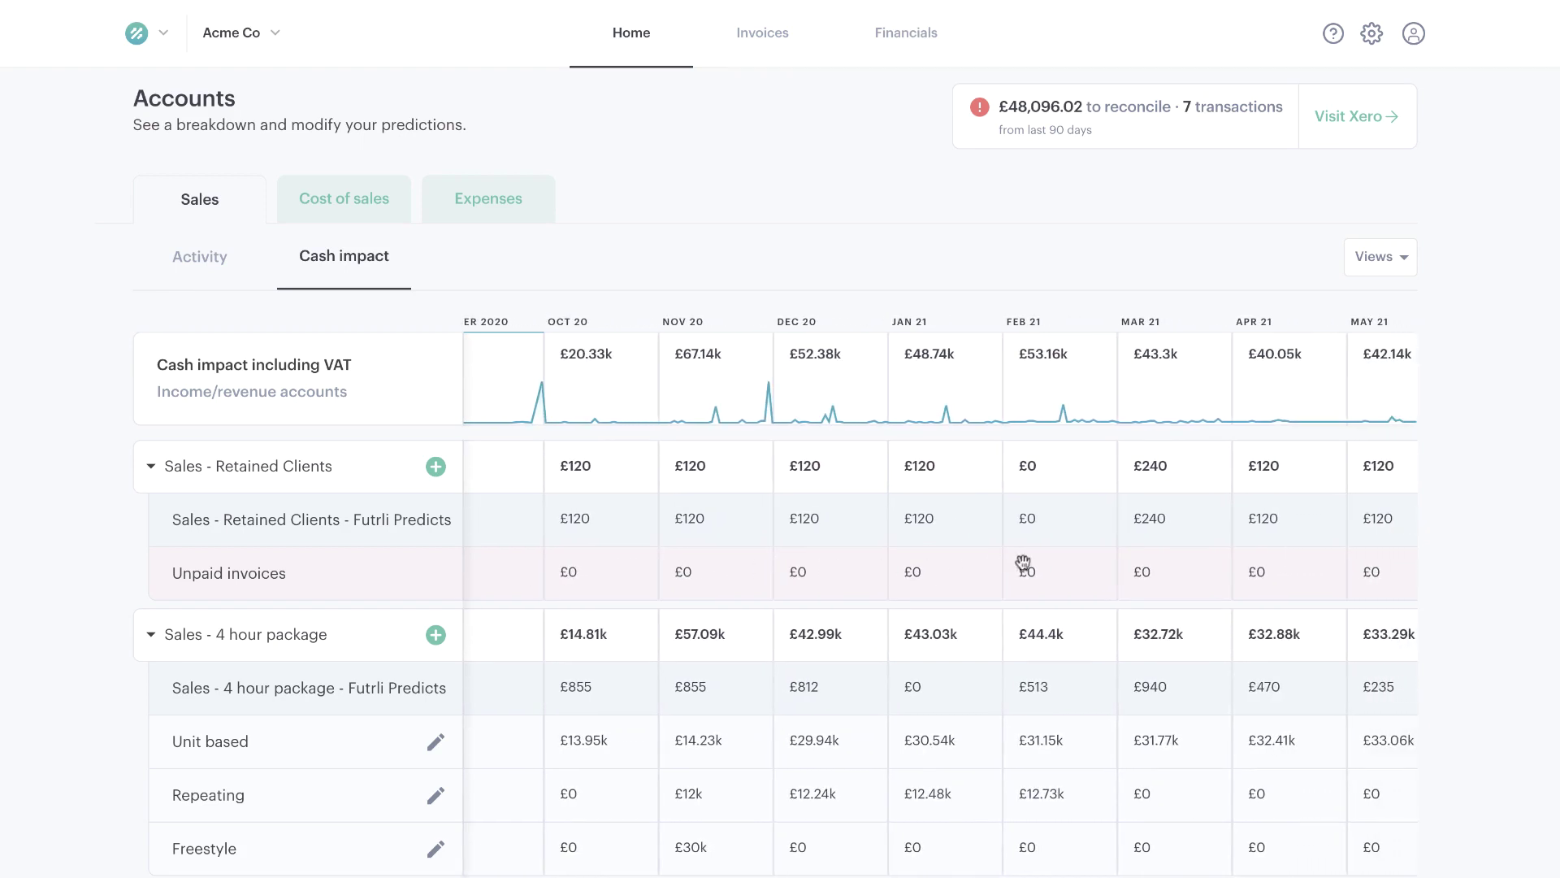
{"action": "mouse_move", "coordinate": [1164, 530]}
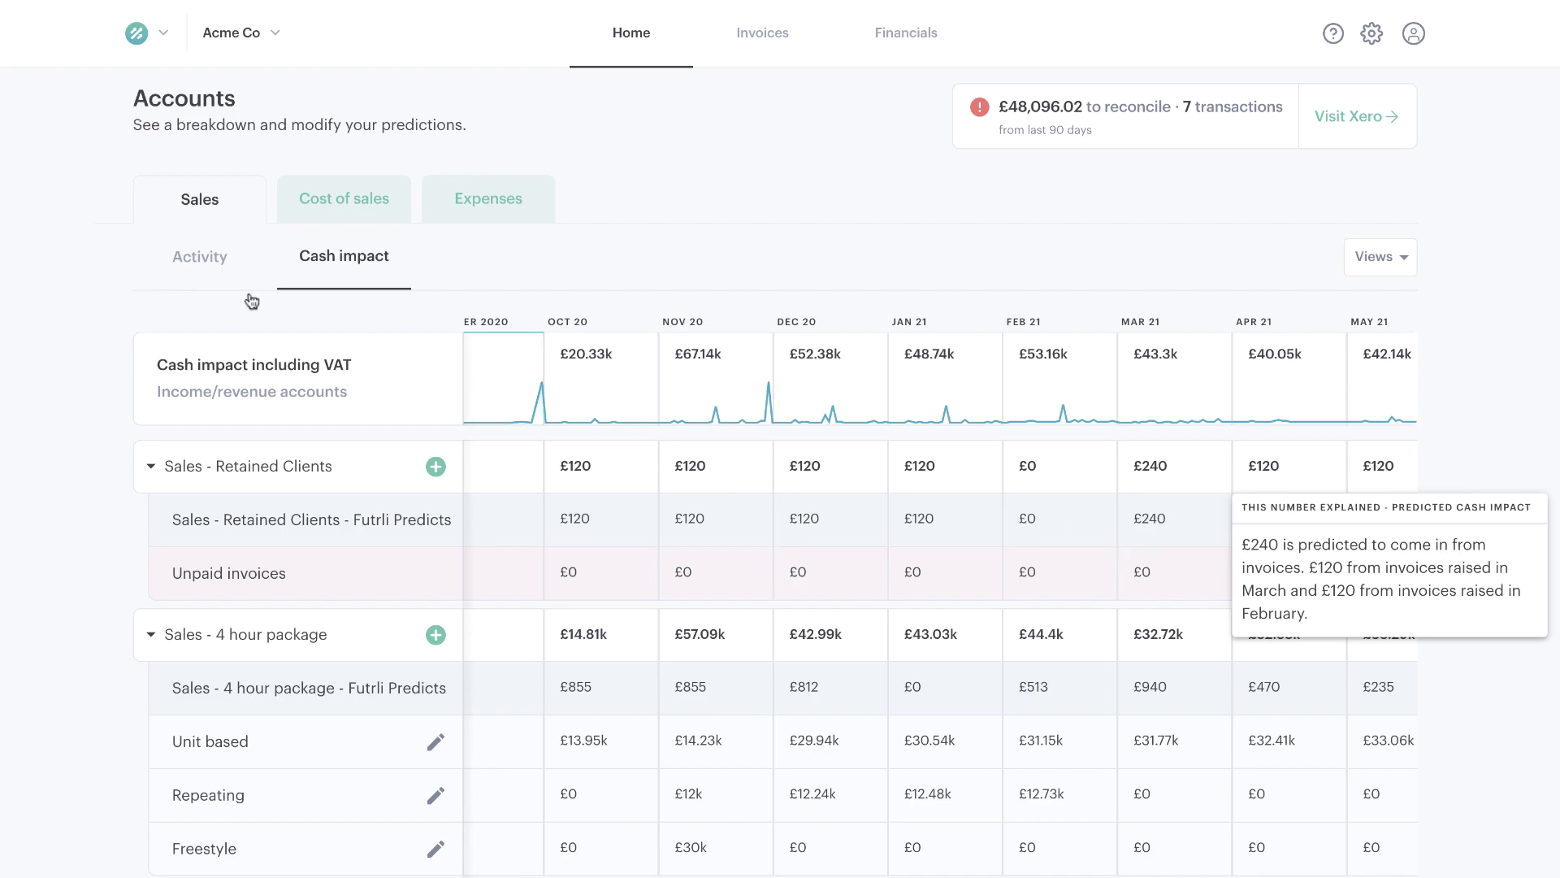
{"action": "left_click", "coordinate": [198, 259]}
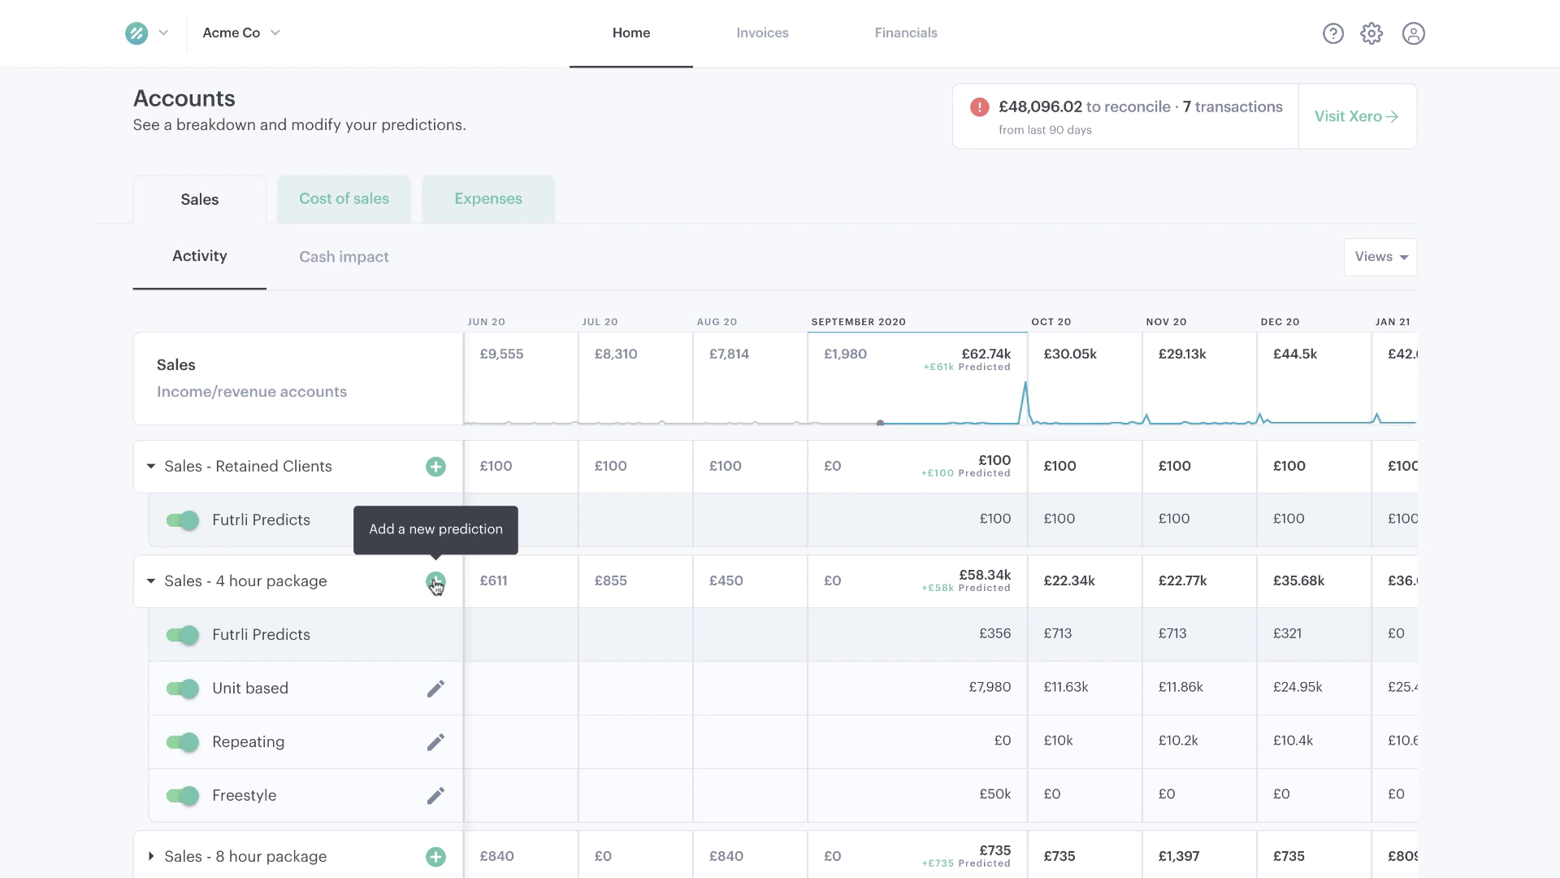
{"action": "scroll", "coordinate": [436, 584], "scroll_direction": "down", "scroll_amount": 2}
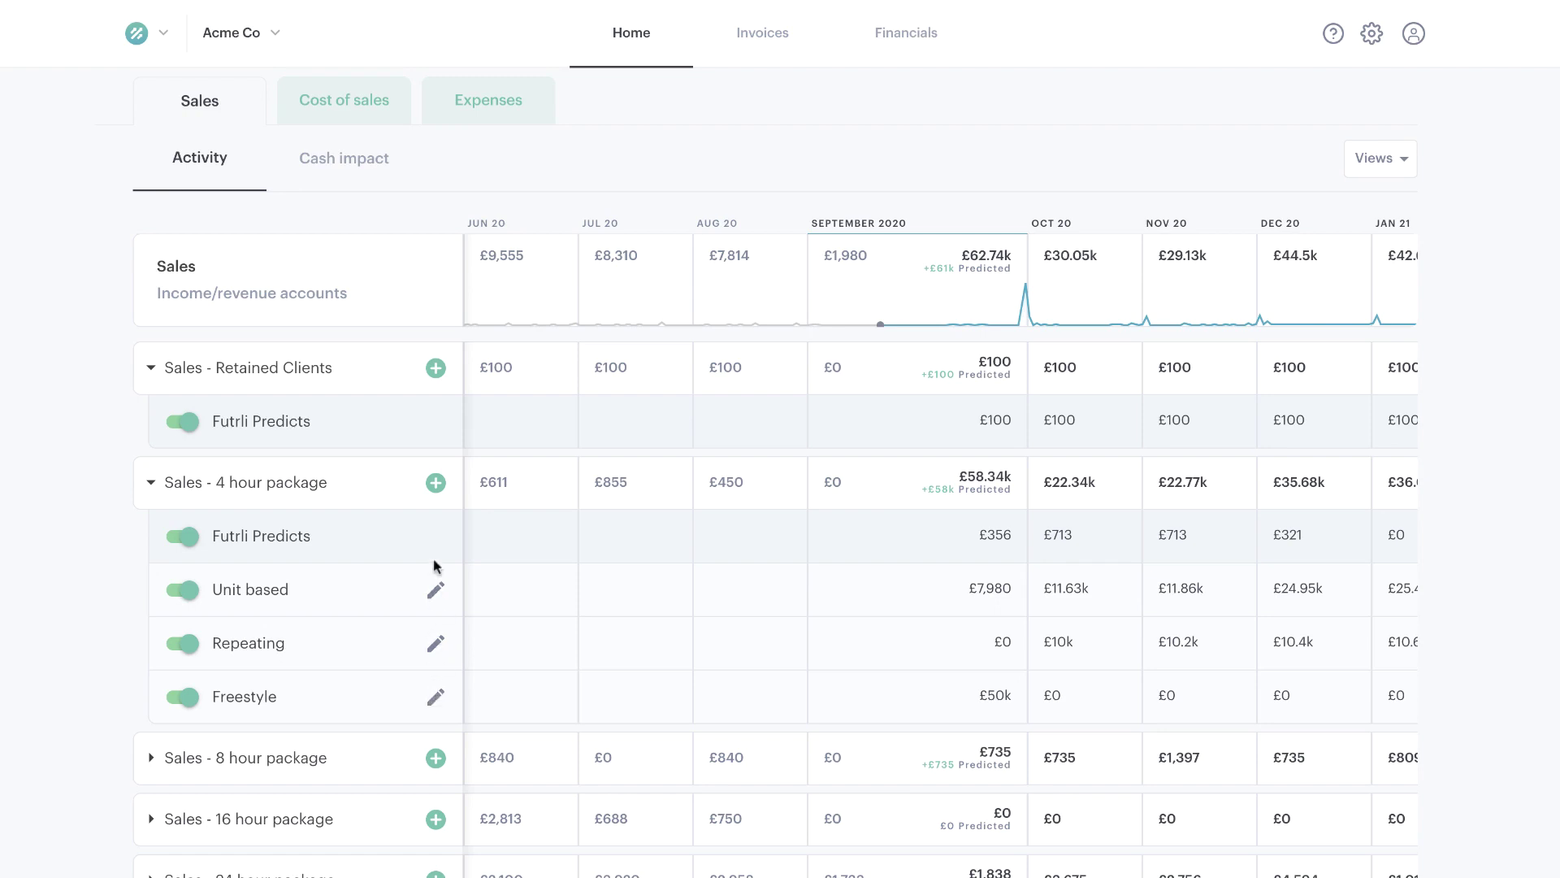
Step: Add a Freestyle prediction named New to Sales - 4 hour package with £1,000 for September
{"action": "left_click", "coordinate": [436, 483]}
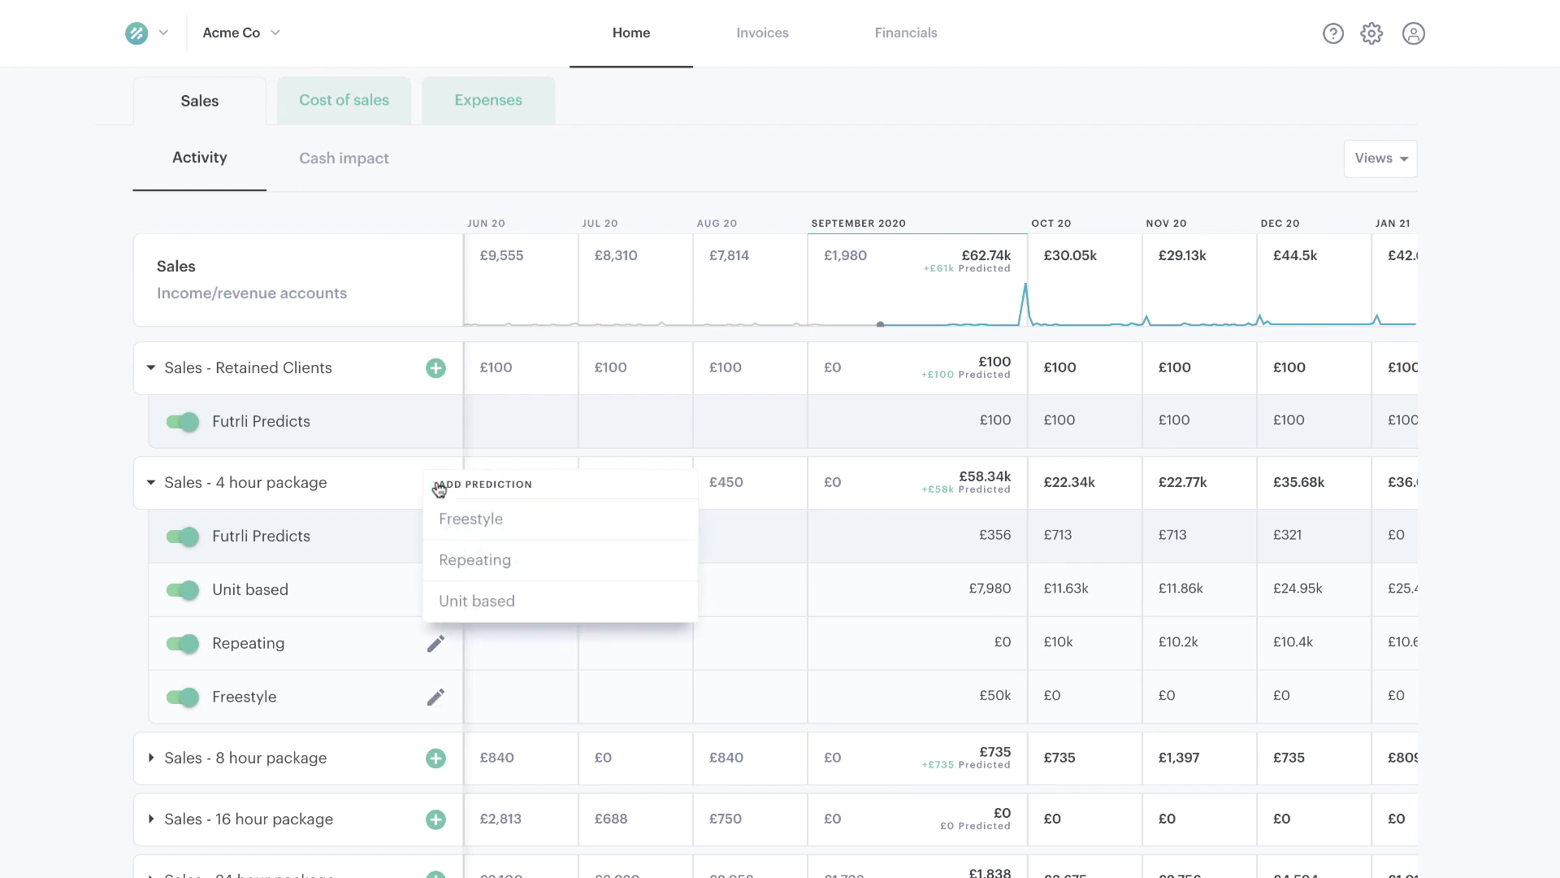
{"action": "left_click", "coordinate": [489, 522]}
{"action": "type", "text": "New"}
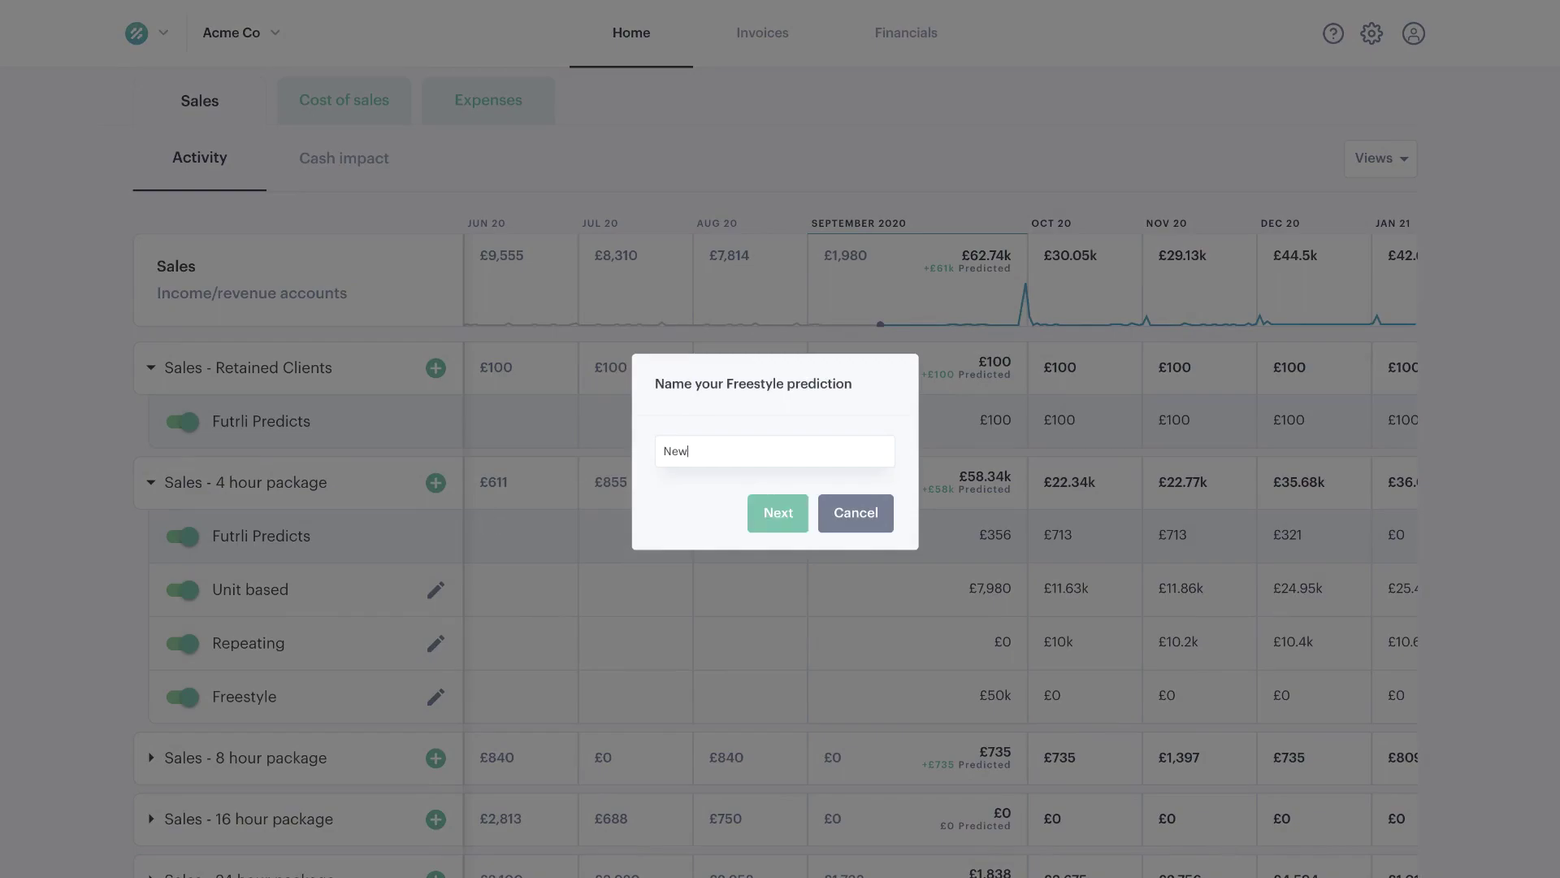
{"action": "left_click", "coordinate": [764, 514]}
{"action": "left_click", "coordinate": [988, 594]}
{"action": "type", "text": "1000"}
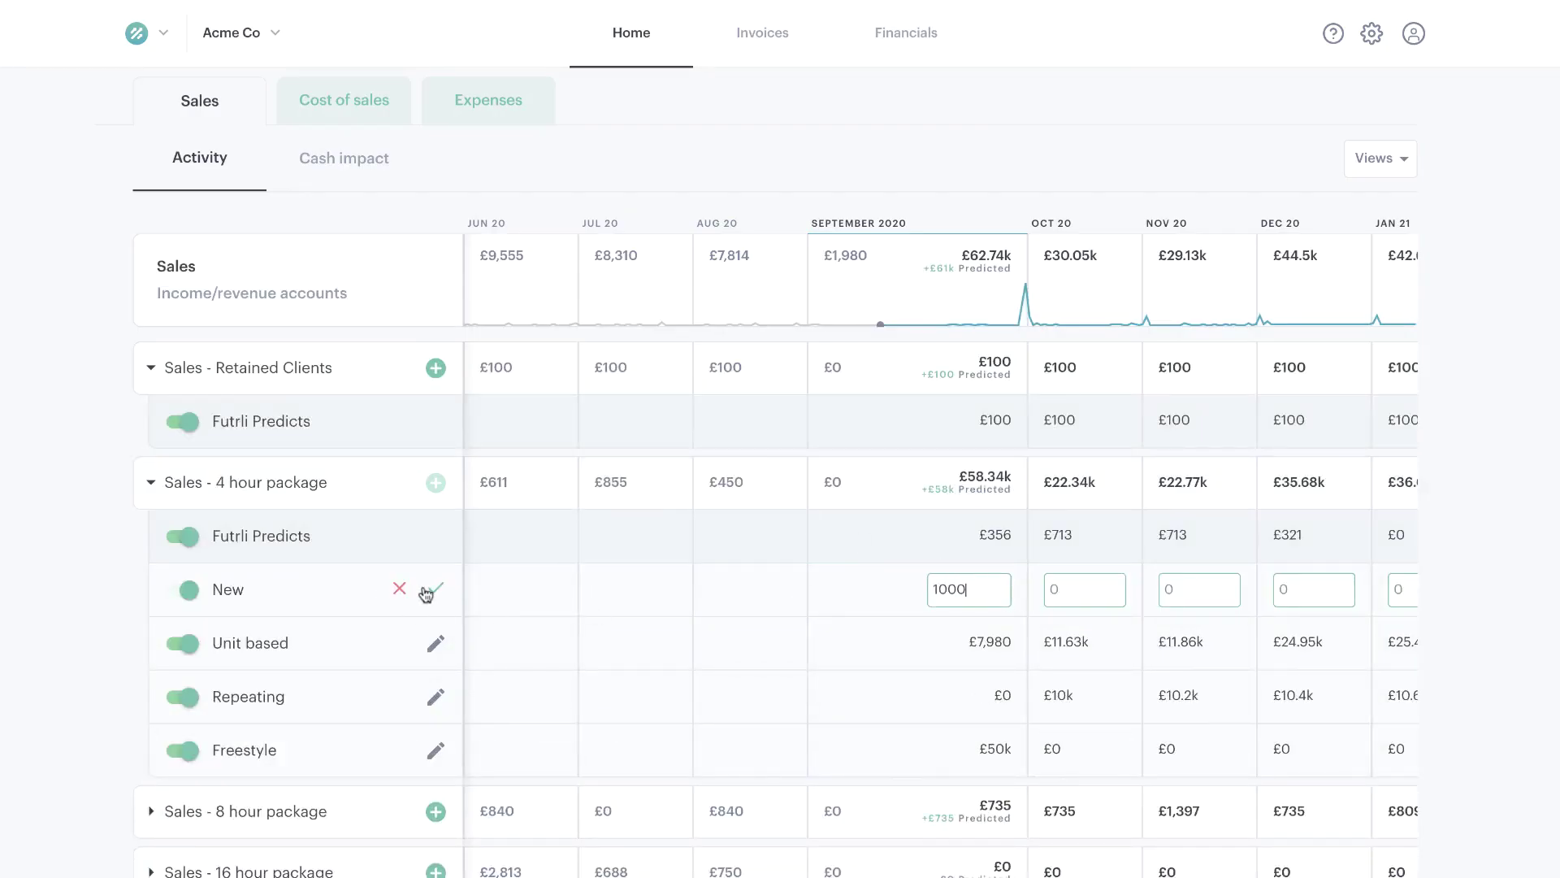
{"action": "left_click", "coordinate": [434, 591]}
Step: Set New's cash impact to split payments: 50% at day 0 and 50% after 50 days
{"action": "left_click", "coordinate": [434, 591]}
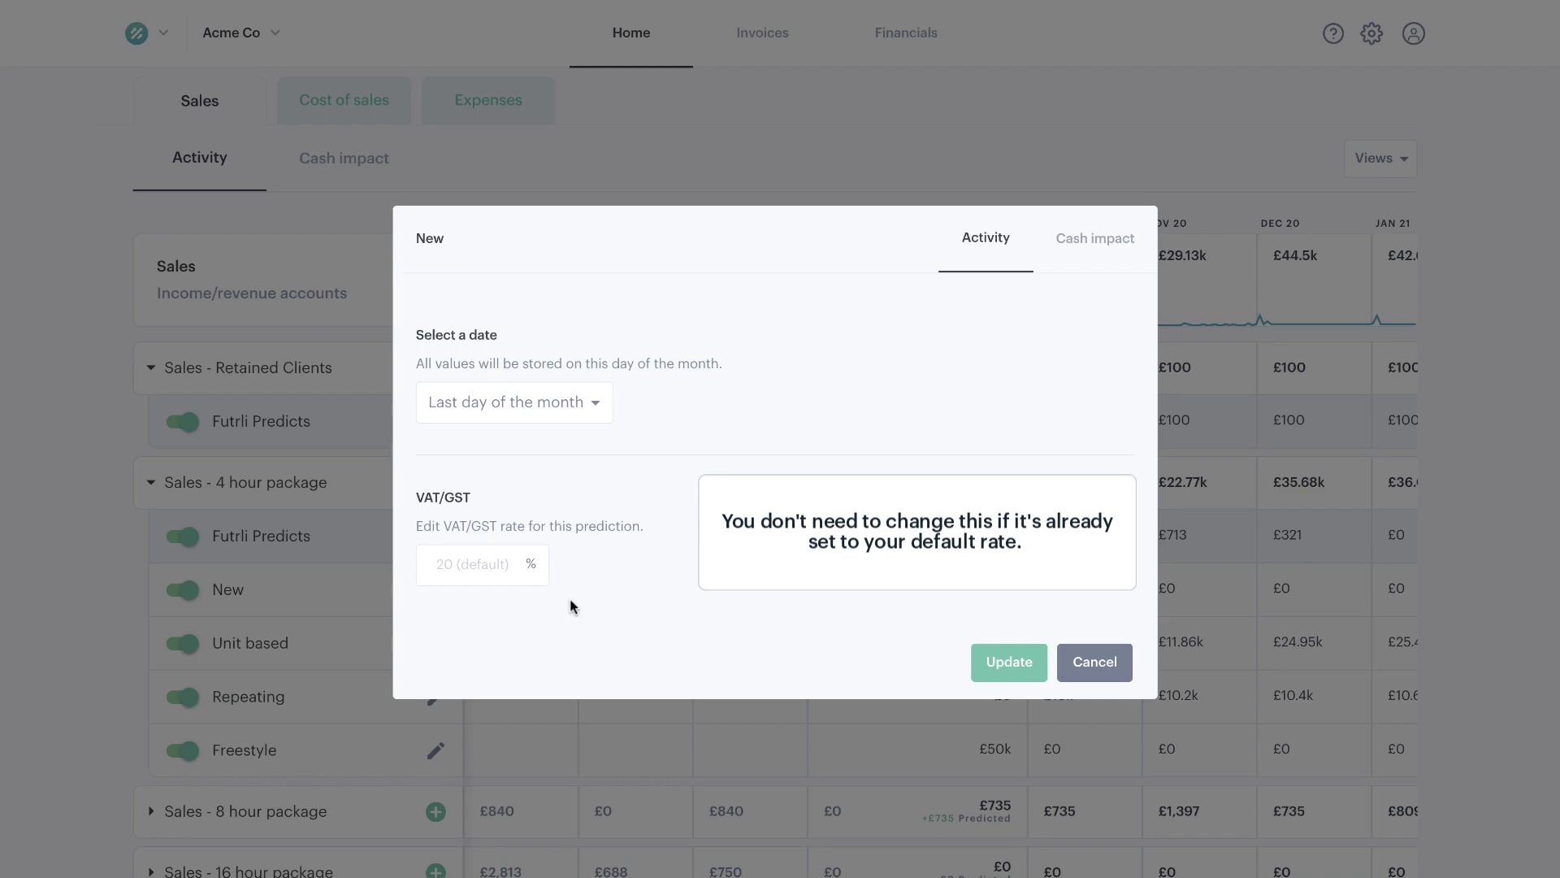
{"action": "left_click", "coordinate": [1095, 255]}
{"action": "left_click", "coordinate": [668, 344]}
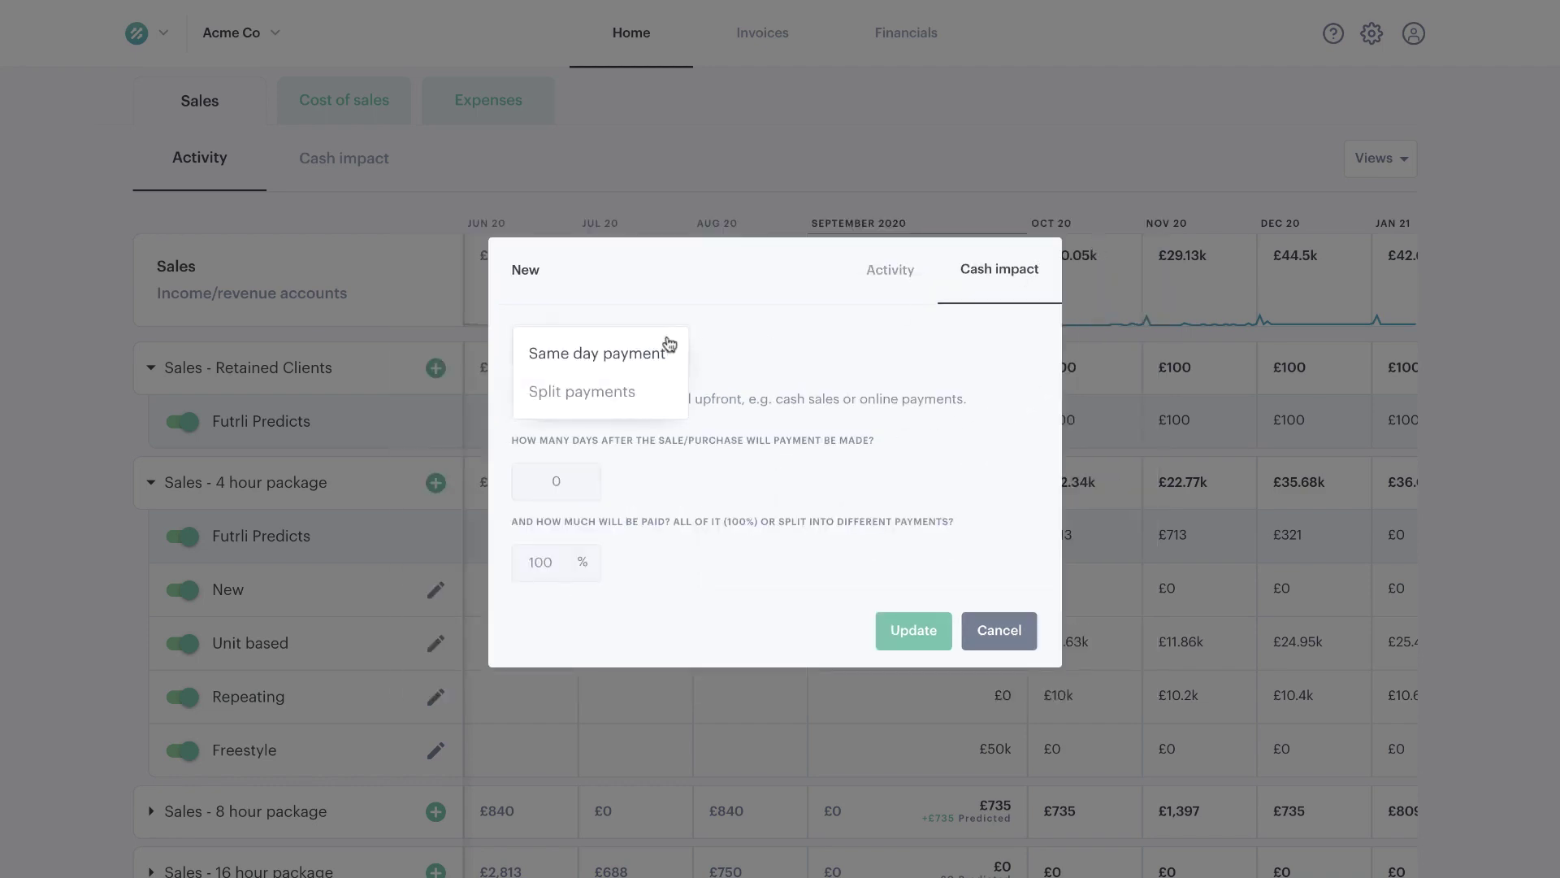
{"action": "left_click", "coordinate": [619, 393]}
{"action": "double_click", "coordinate": [541, 563]}
{"action": "type", "text": "50"}
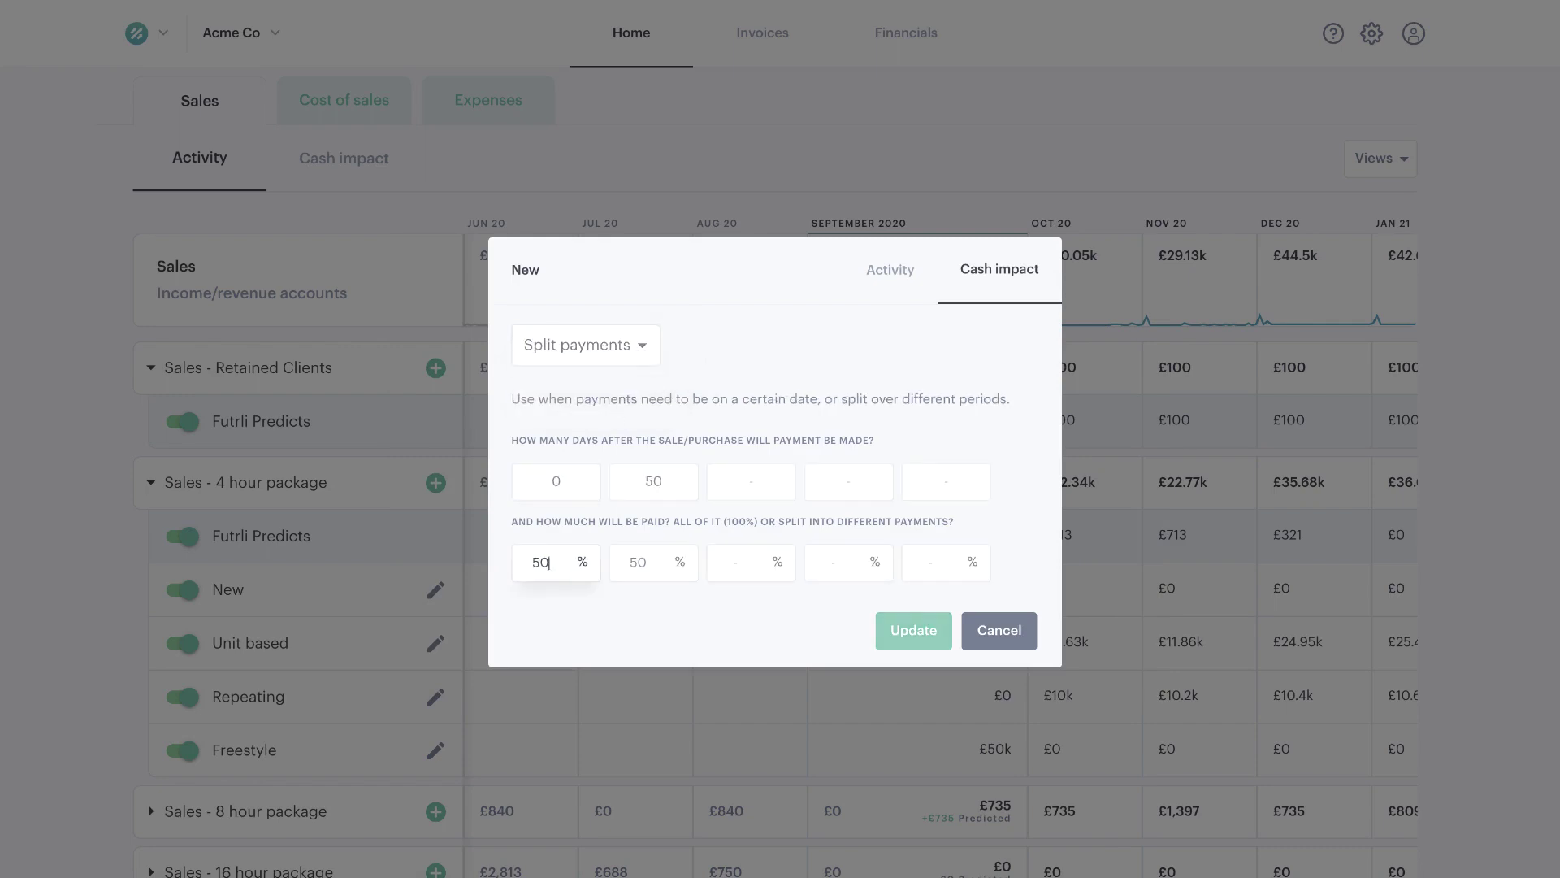
{"action": "left_click", "coordinate": [907, 627]}
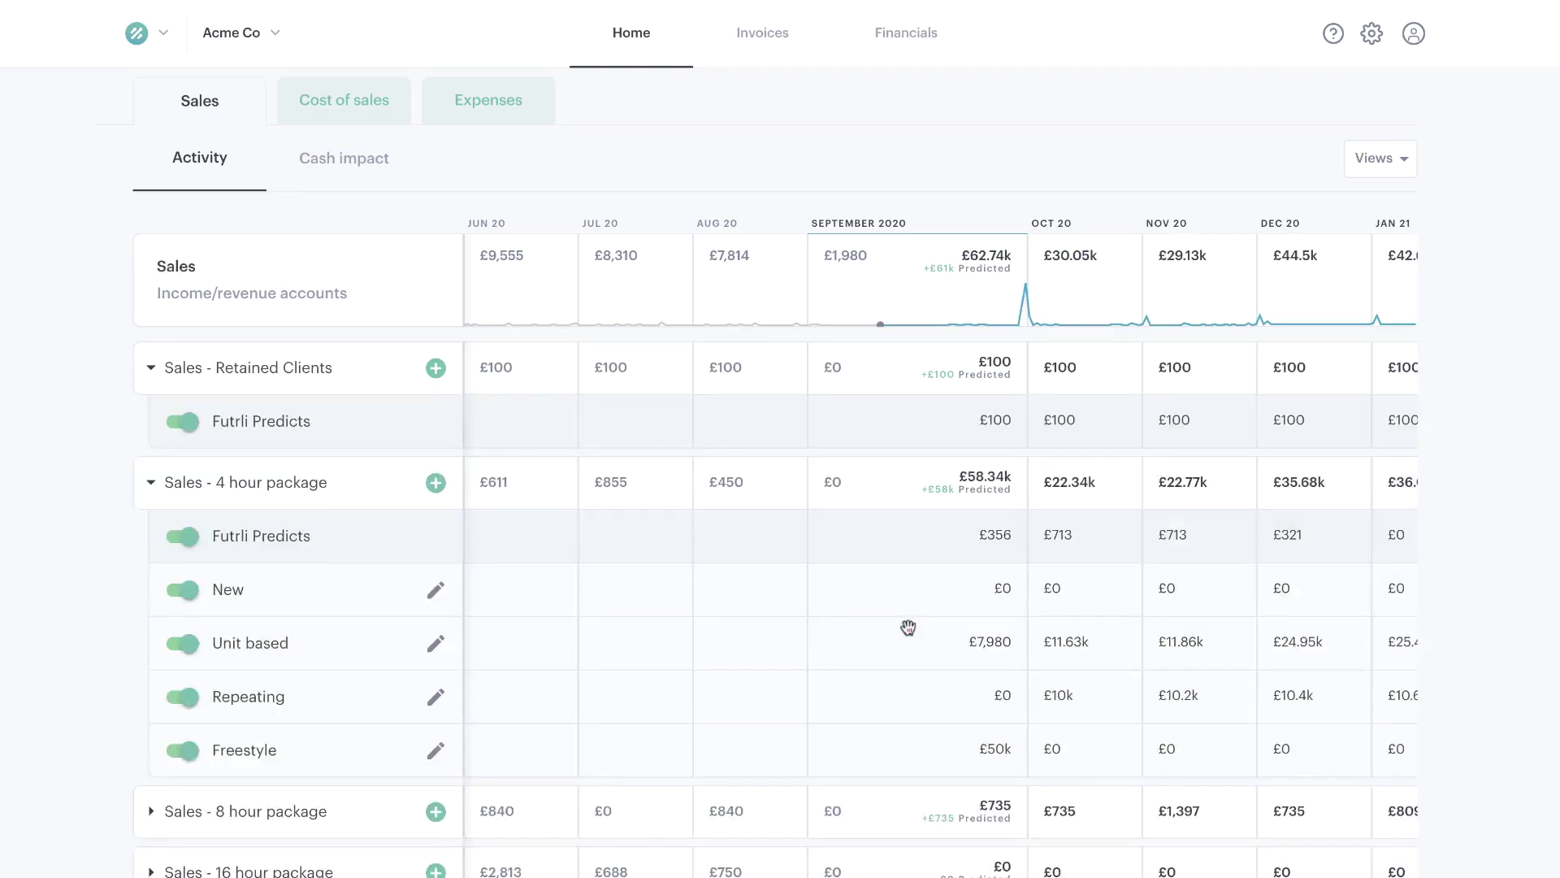
Step: Review the Repeating prediction's settings and cash impact, then cancel without changes
{"action": "left_click", "coordinate": [435, 696]}
{"action": "left_click", "coordinate": [455, 776]}
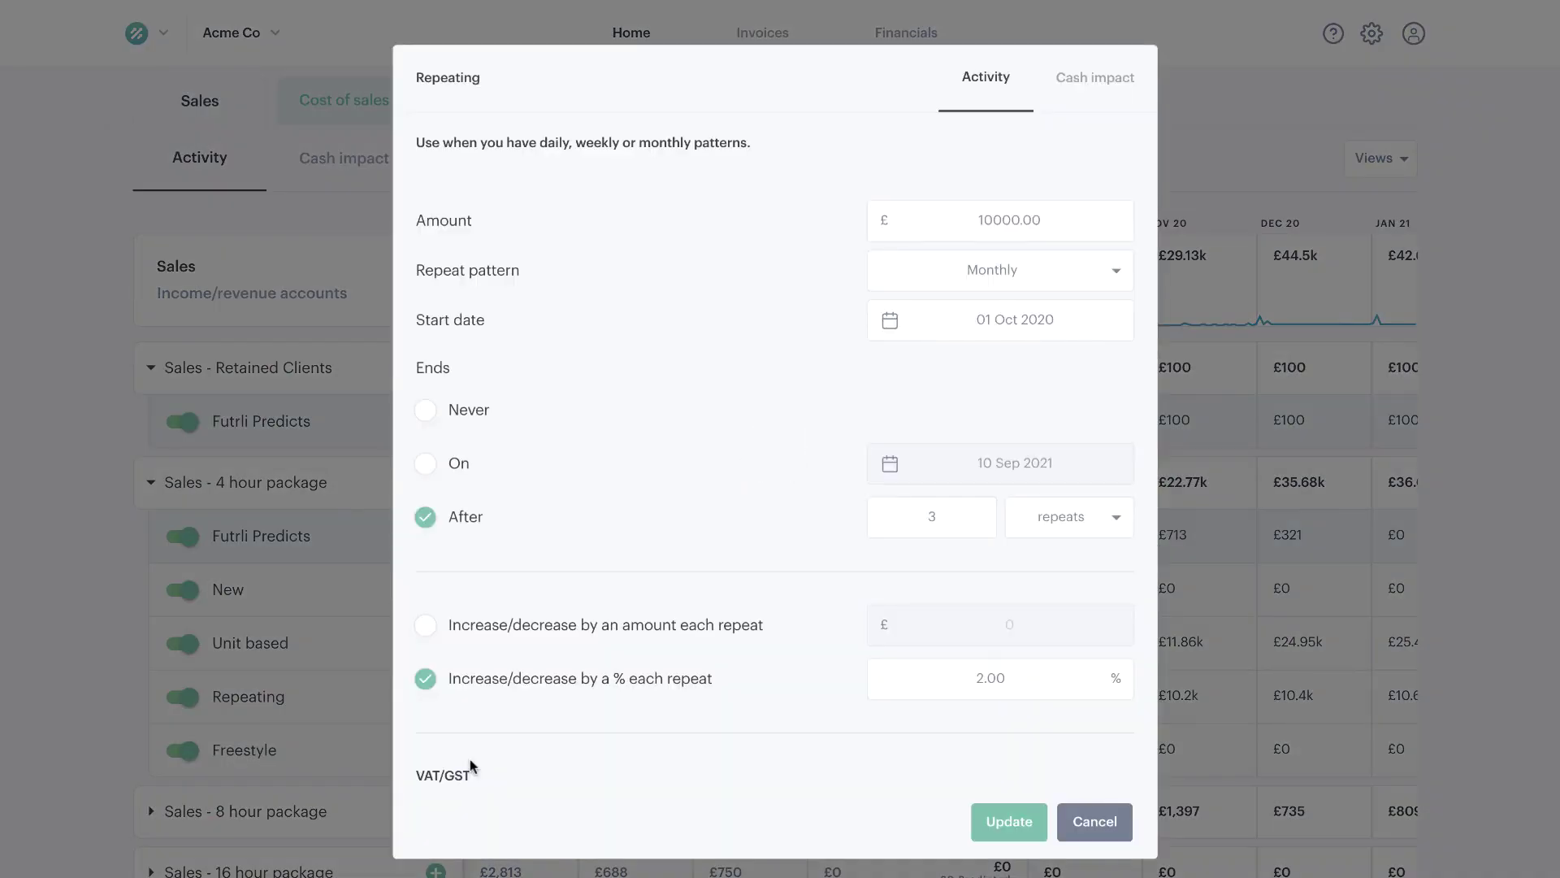
{"action": "scroll", "coordinate": [557, 739], "scroll_direction": "down", "scroll_amount": 2}
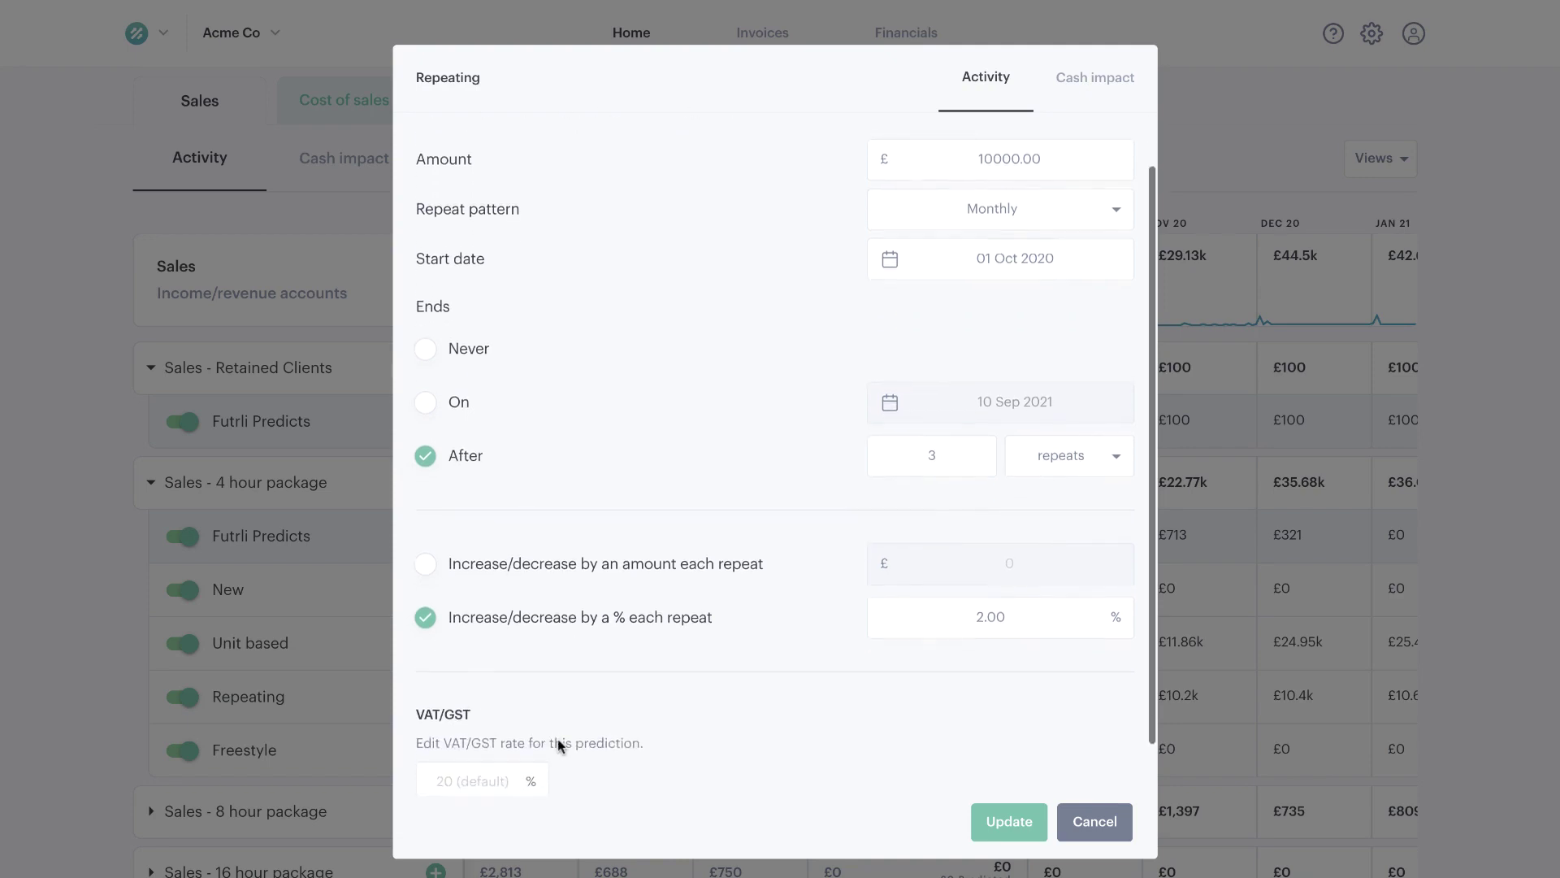
{"action": "scroll", "coordinate": [558, 739], "scroll_direction": "down", "scroll_amount": 1}
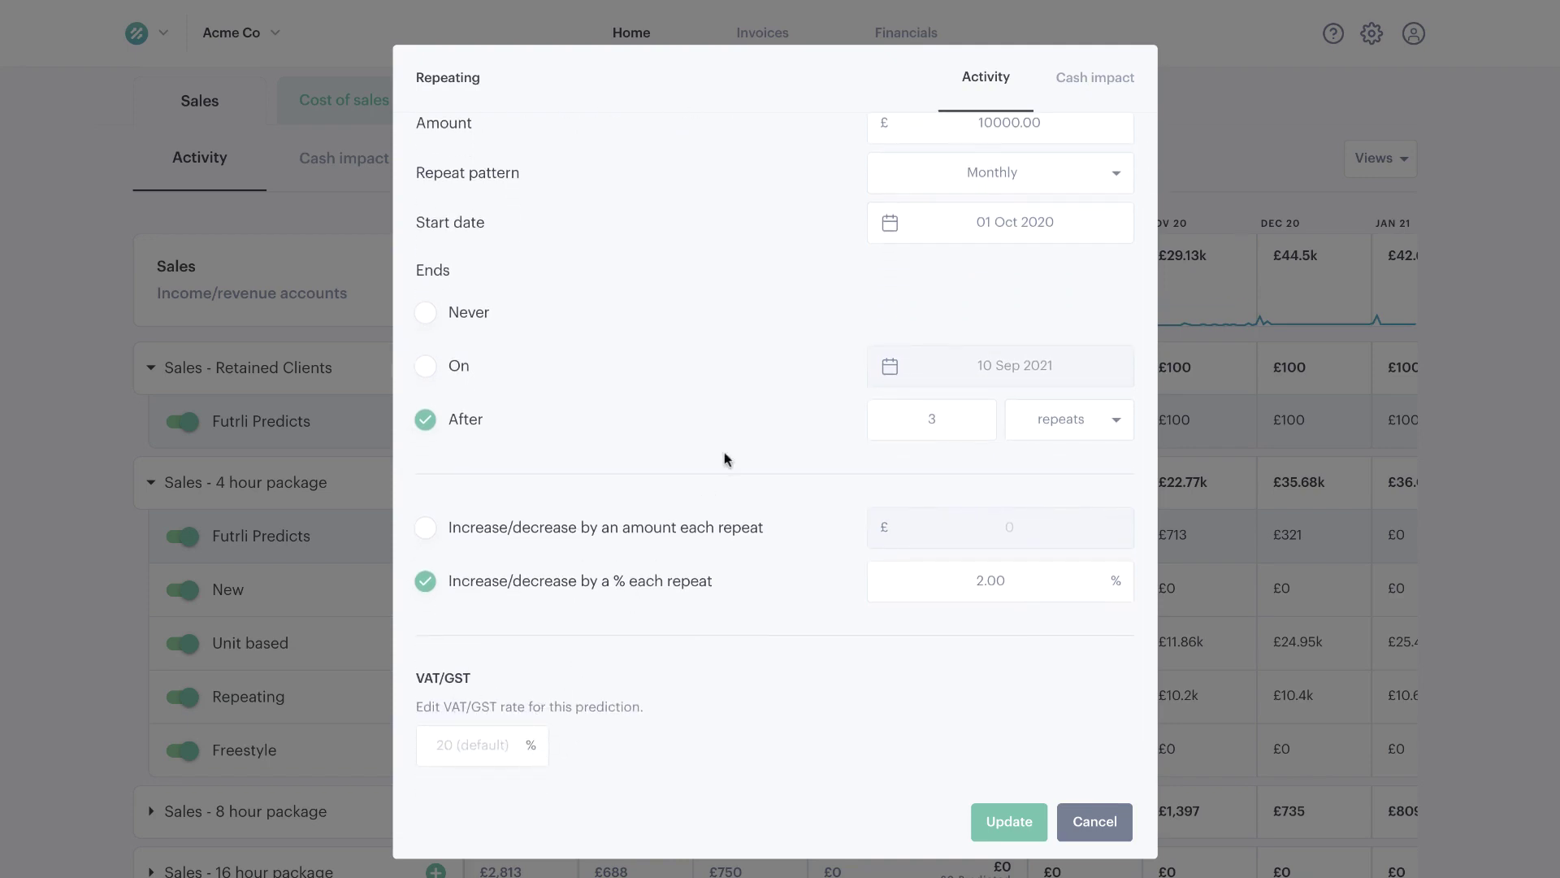
{"action": "scroll", "coordinate": [737, 442], "scroll_direction": "up", "scroll_amount": 2}
{"action": "left_click", "coordinate": [1090, 83]}
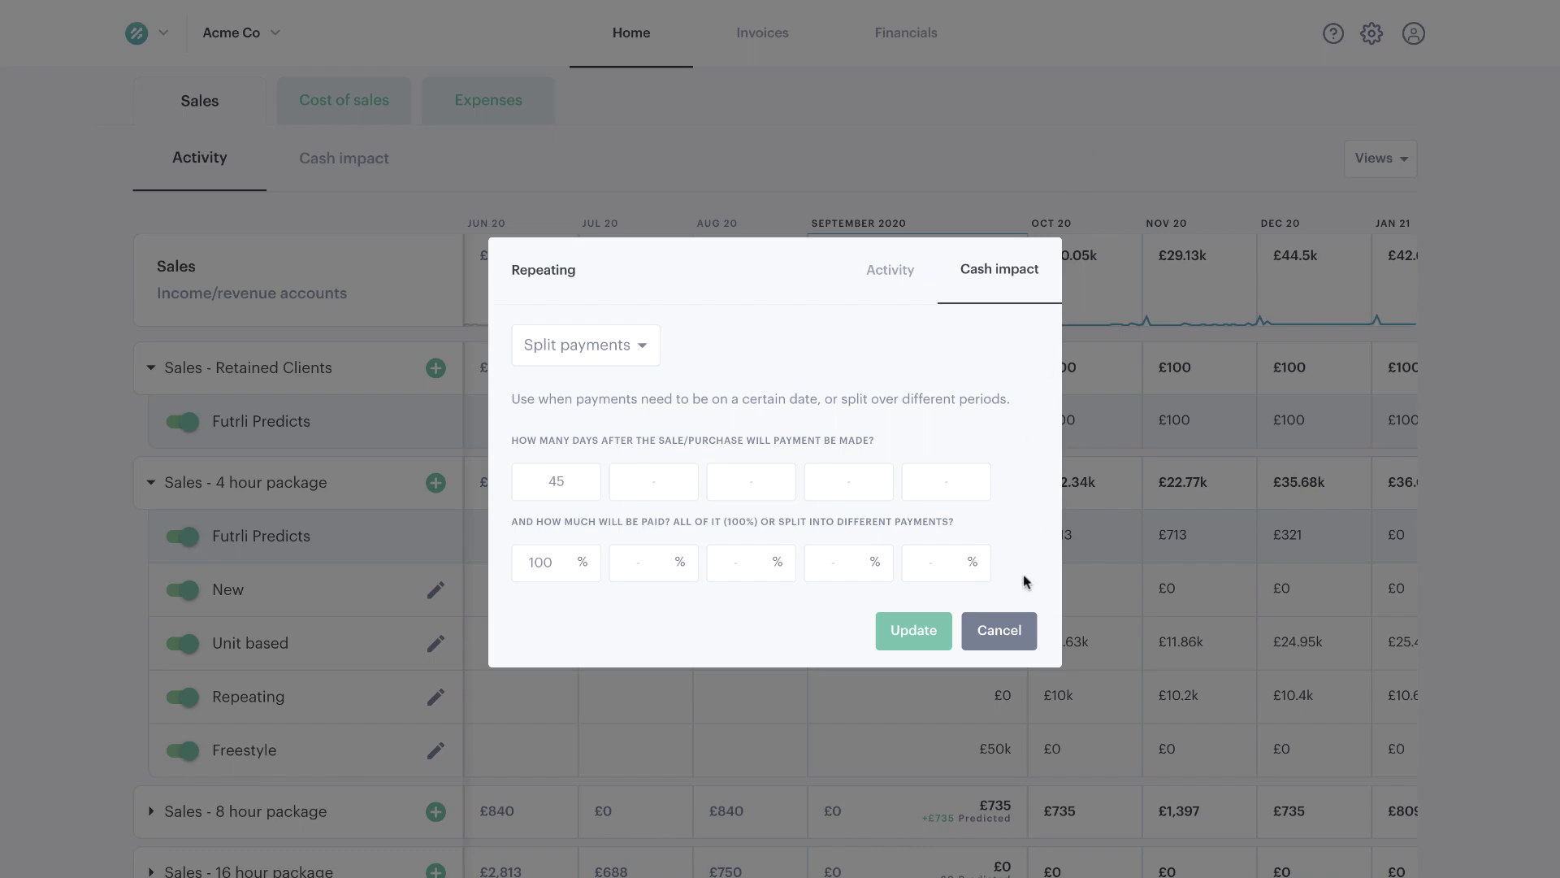
{"action": "left_click", "coordinate": [1005, 630]}
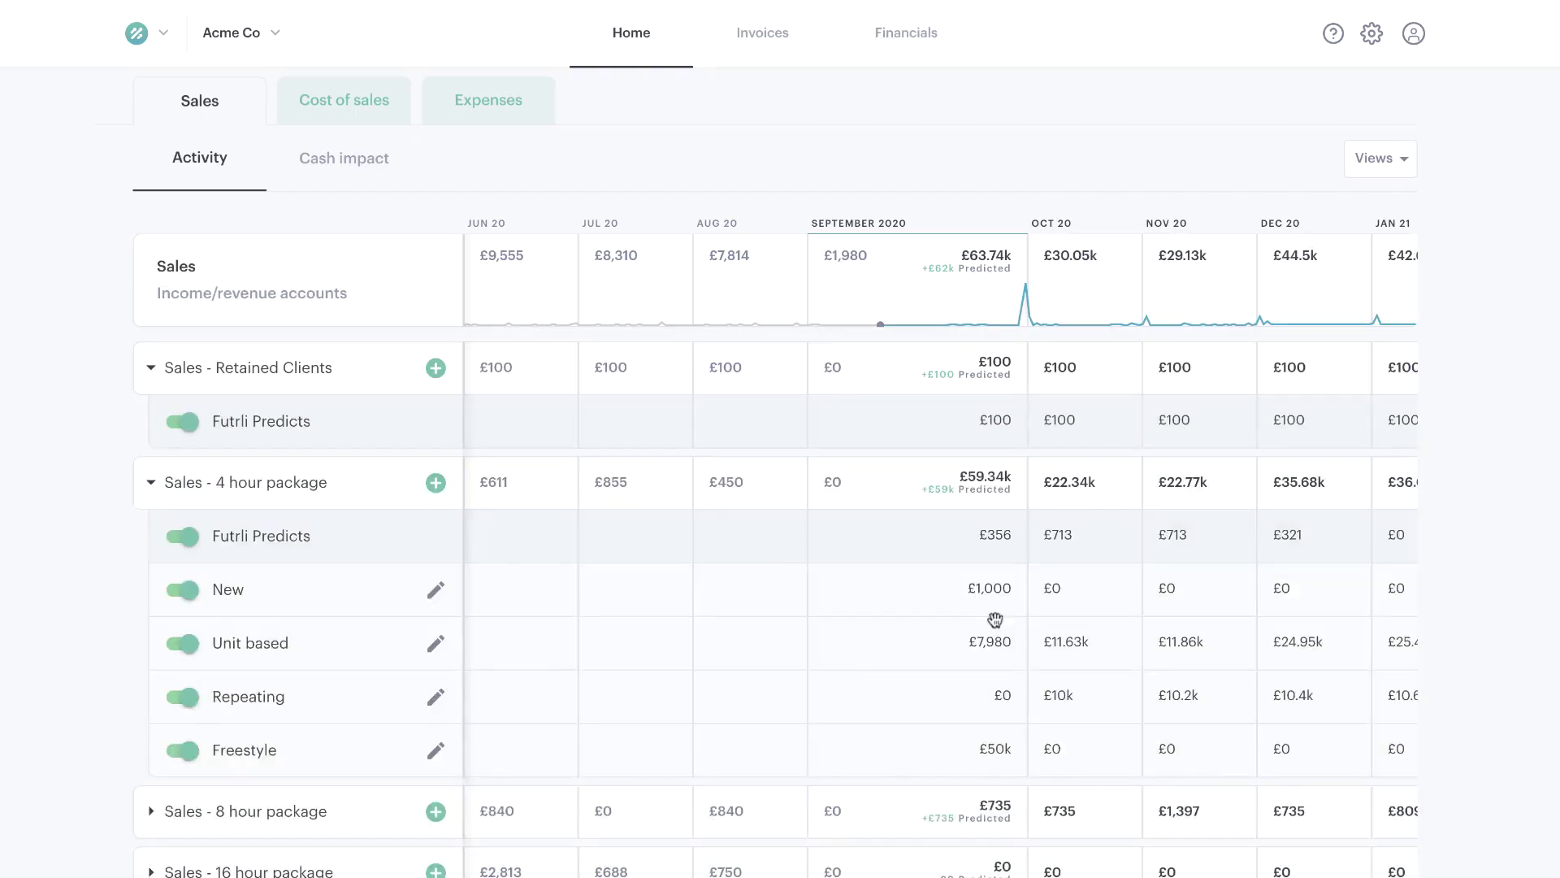
Step: Review the Unit based prediction's settings and cash impact, then cancel without changes
{"action": "left_click", "coordinate": [436, 642]}
{"action": "left_click", "coordinate": [482, 703]}
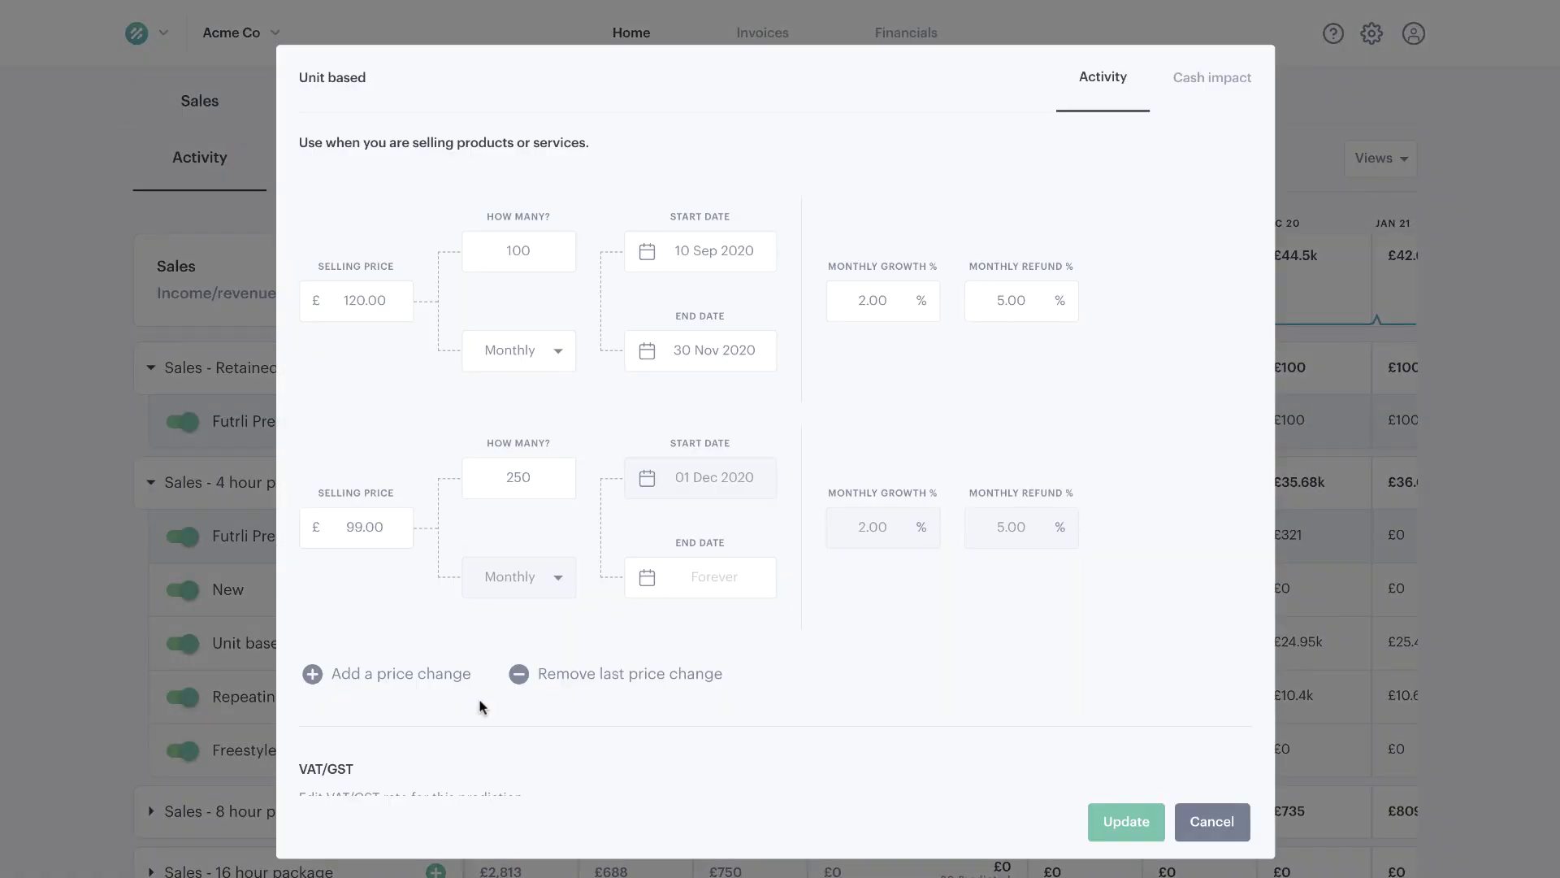
{"action": "scroll", "coordinate": [480, 706], "scroll_direction": "down", "scroll_amount": 2}
{"action": "scroll", "coordinate": [479, 706], "scroll_direction": "up", "scroll_amount": 2}
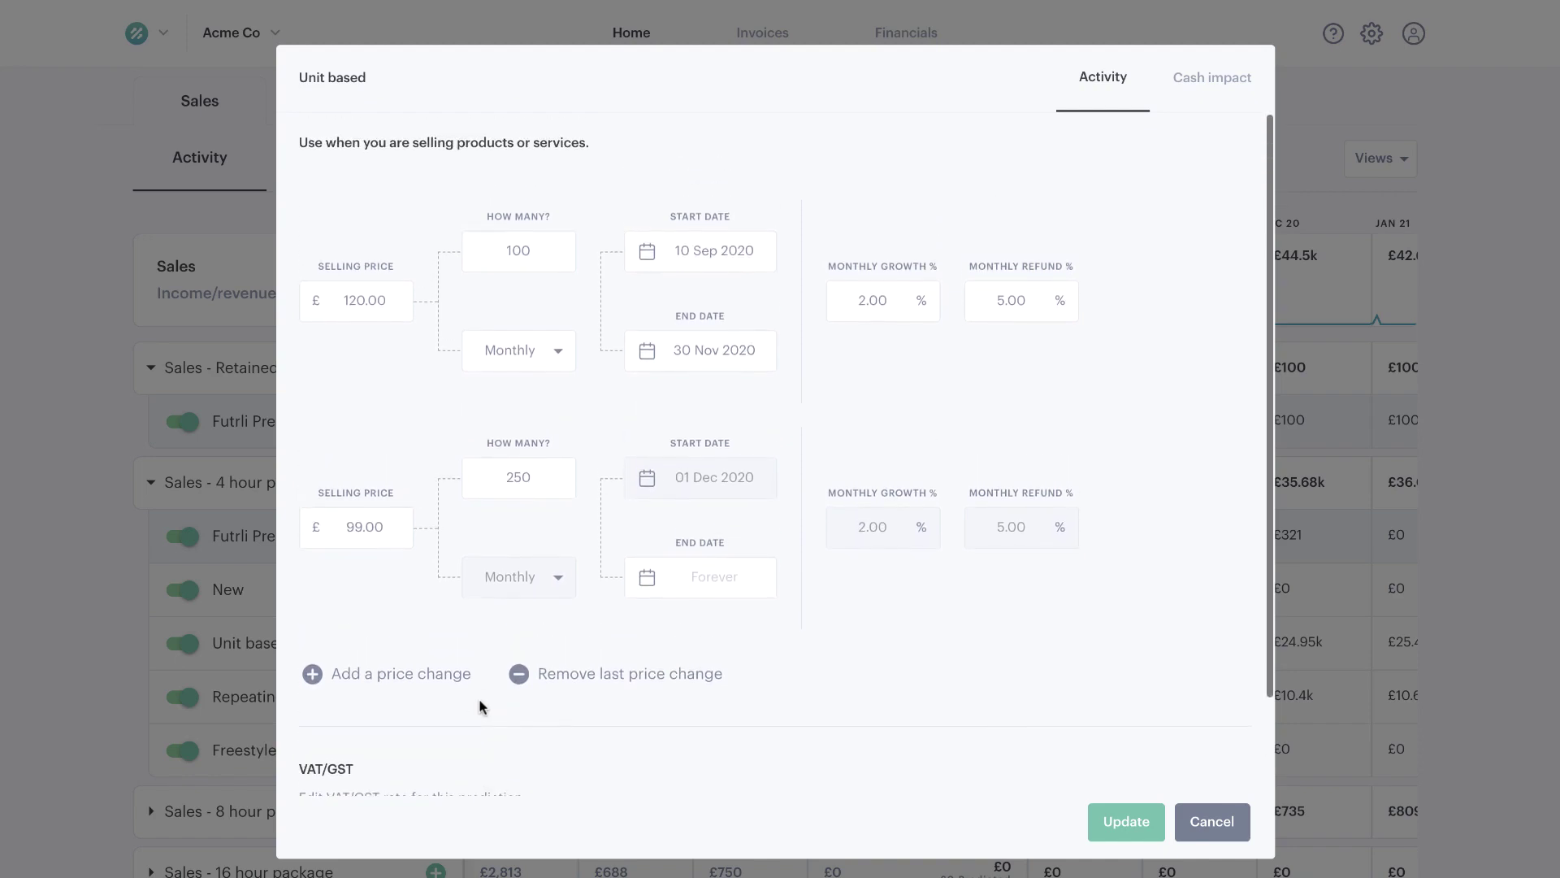
{"action": "left_click", "coordinate": [1240, 82]}
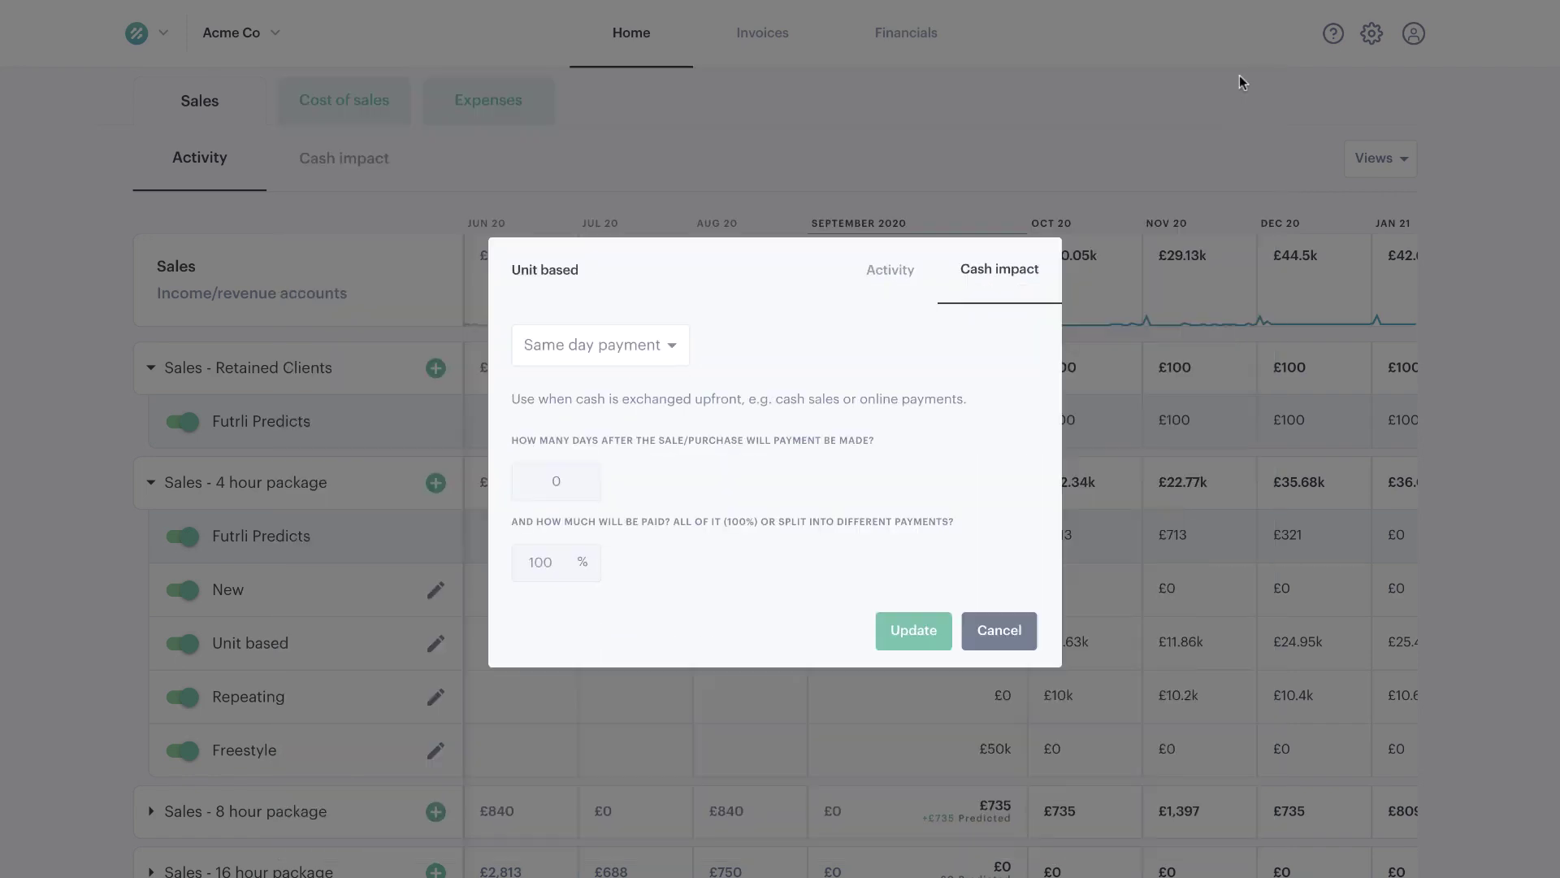
{"action": "left_click", "coordinate": [999, 632]}
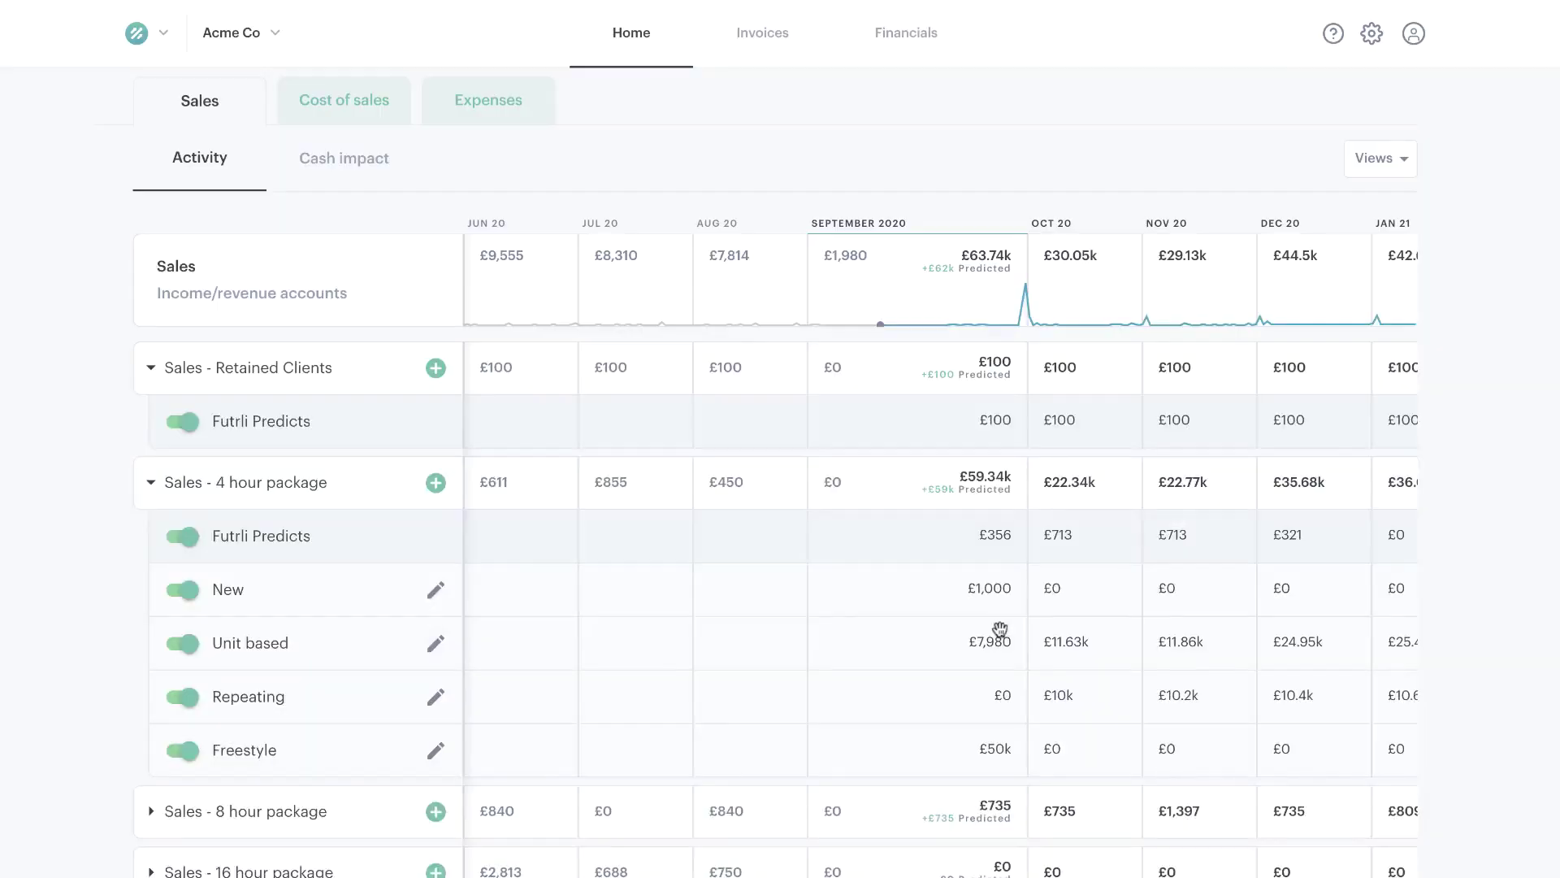
Step: Switch off the Unit based and New predictions, dropping the 4 hour package's September total to £50.36k
{"action": "left_click", "coordinate": [176, 644]}
{"action": "left_click", "coordinate": [181, 596]}
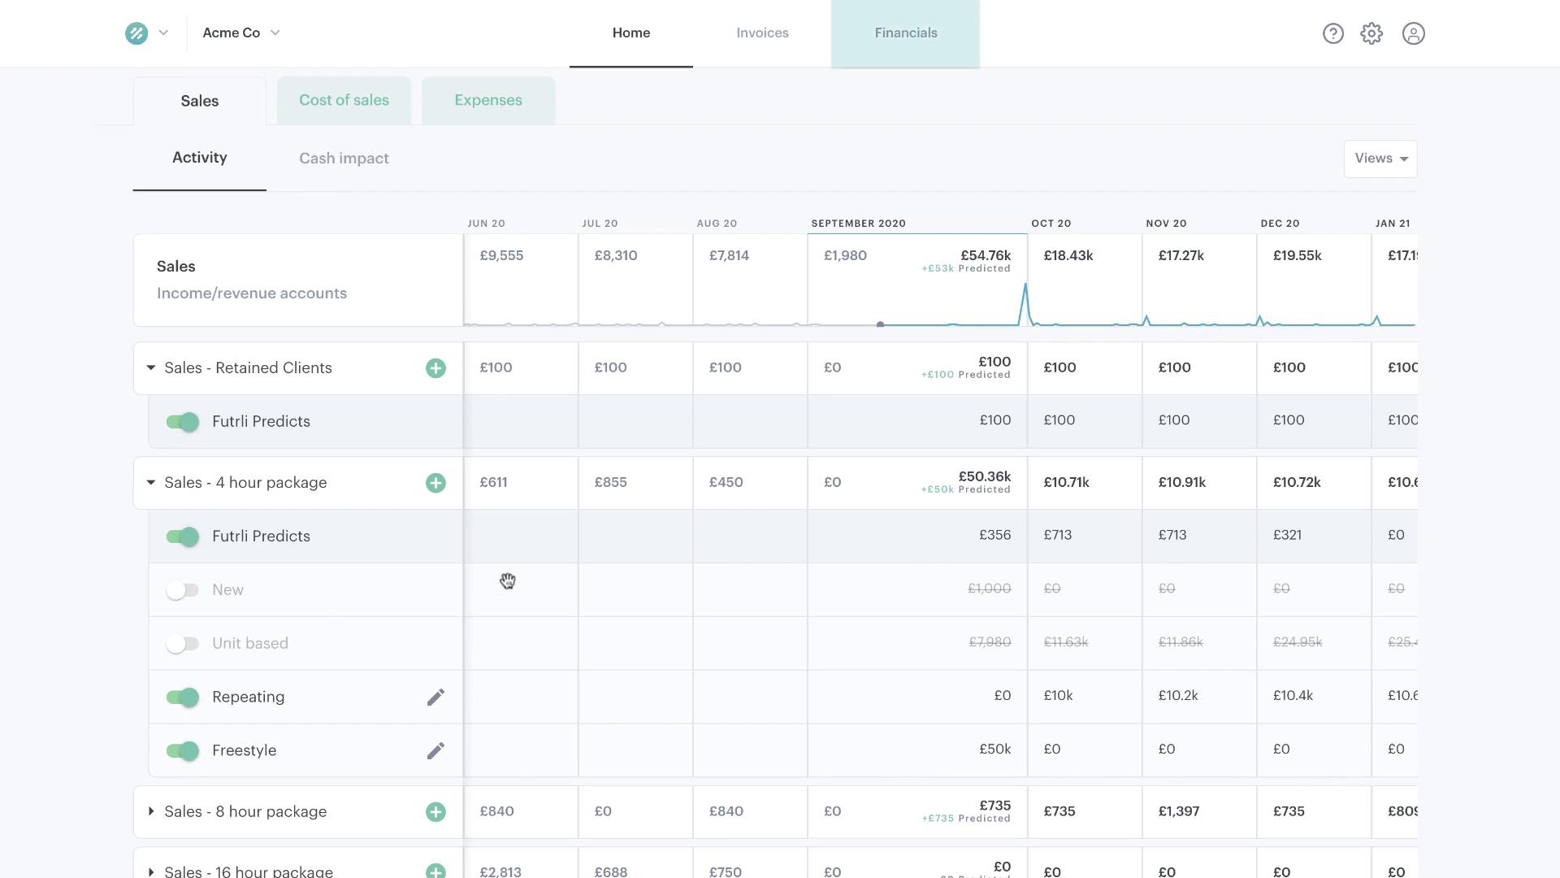
{"action": "left_click", "coordinate": [900, 41]}
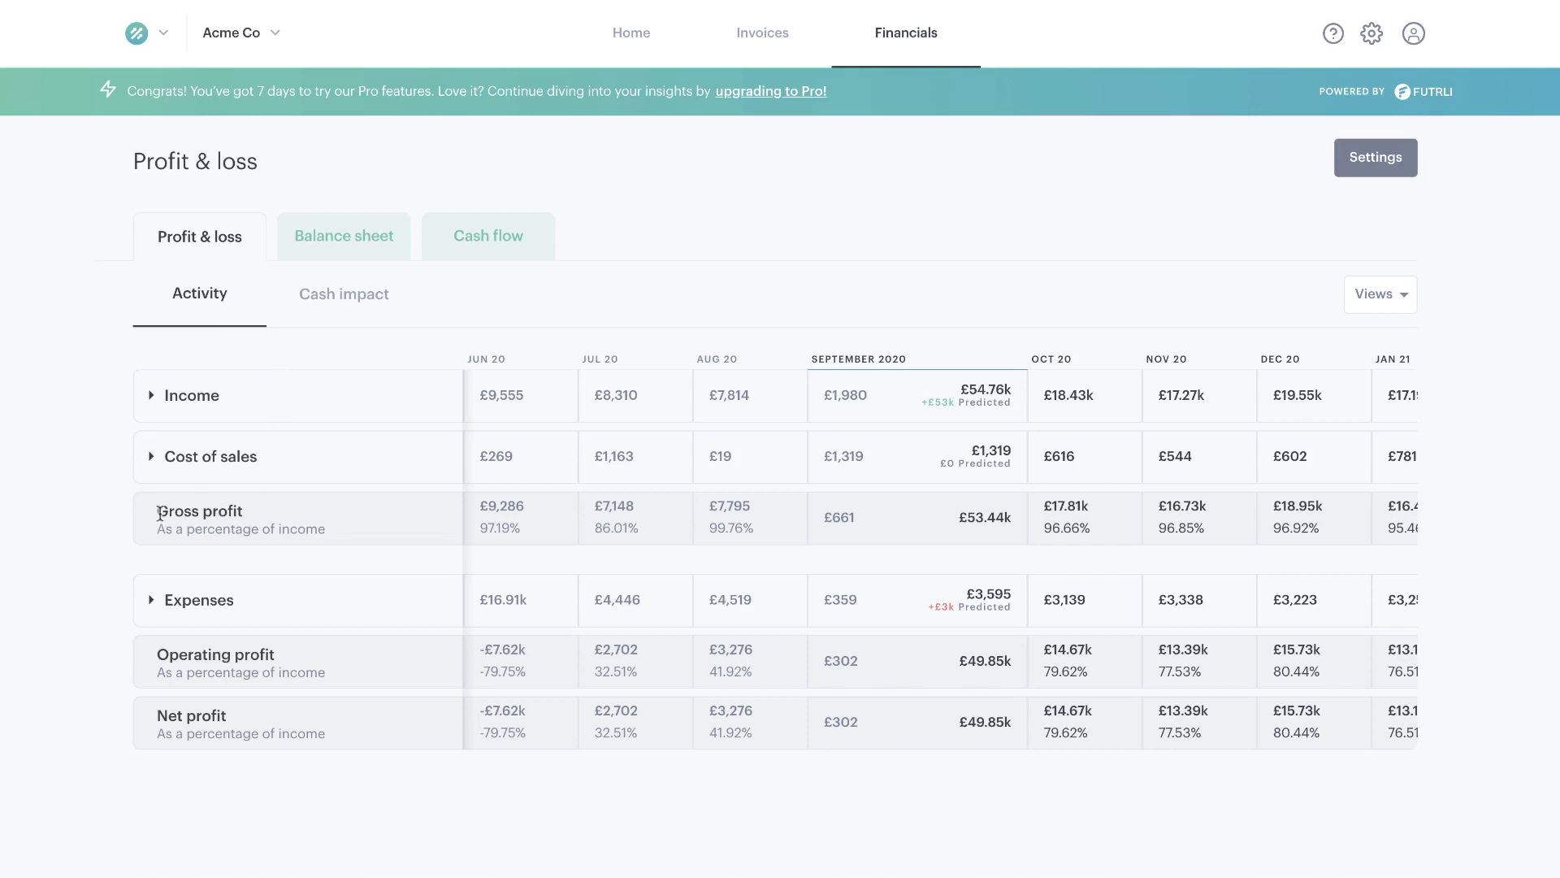
{"action": "scroll", "coordinate": [602, 520], "scroll_direction": "right", "scroll_amount": 5}
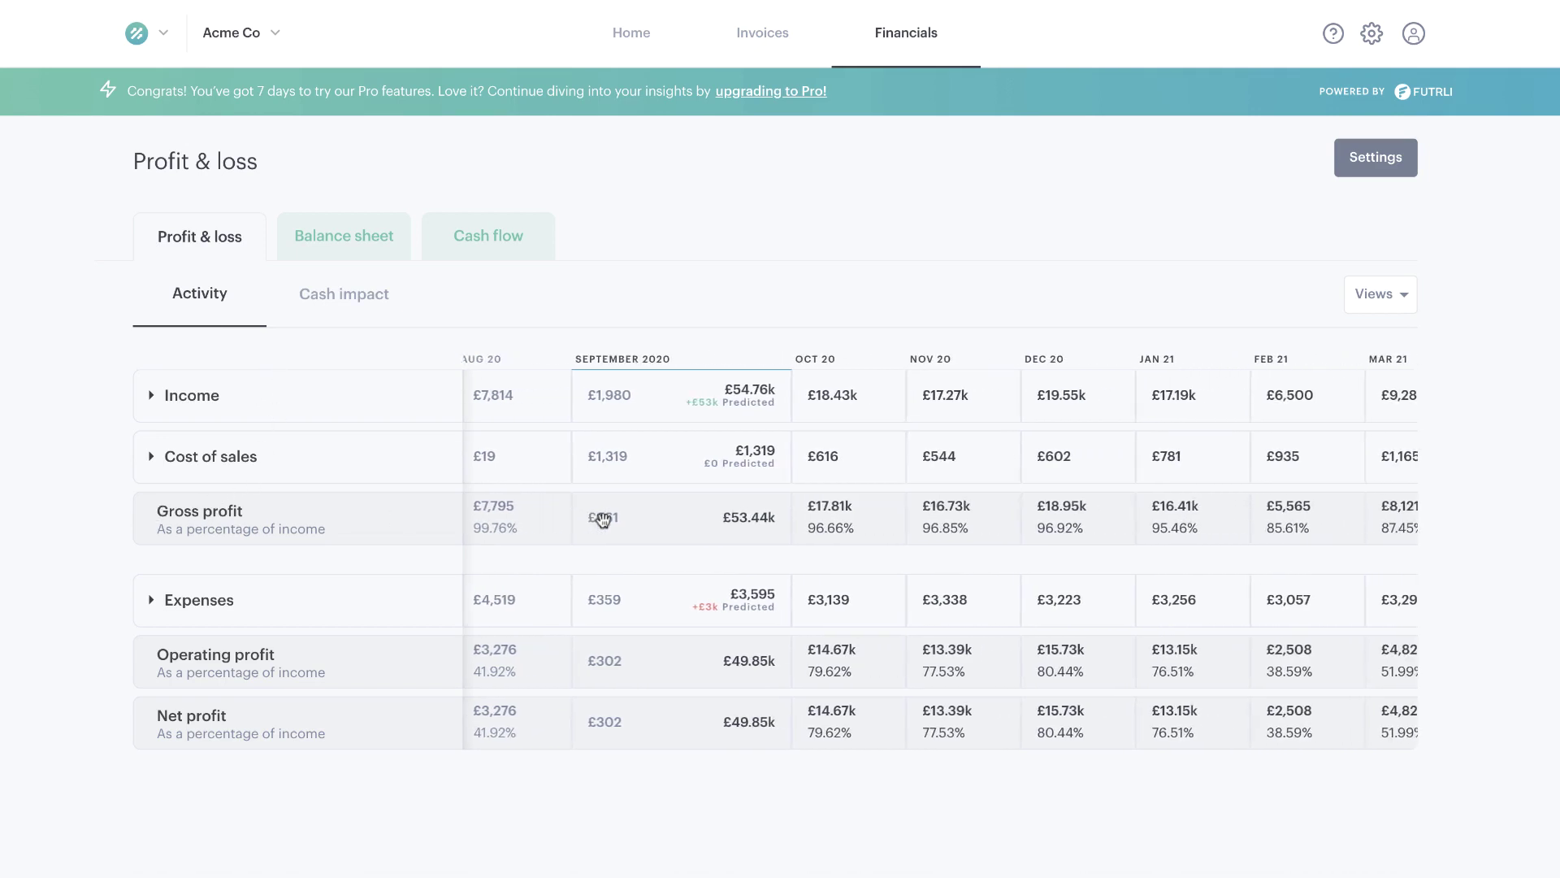
{"action": "scroll", "coordinate": [741, 732], "scroll_direction": "right", "scroll_amount": 5}
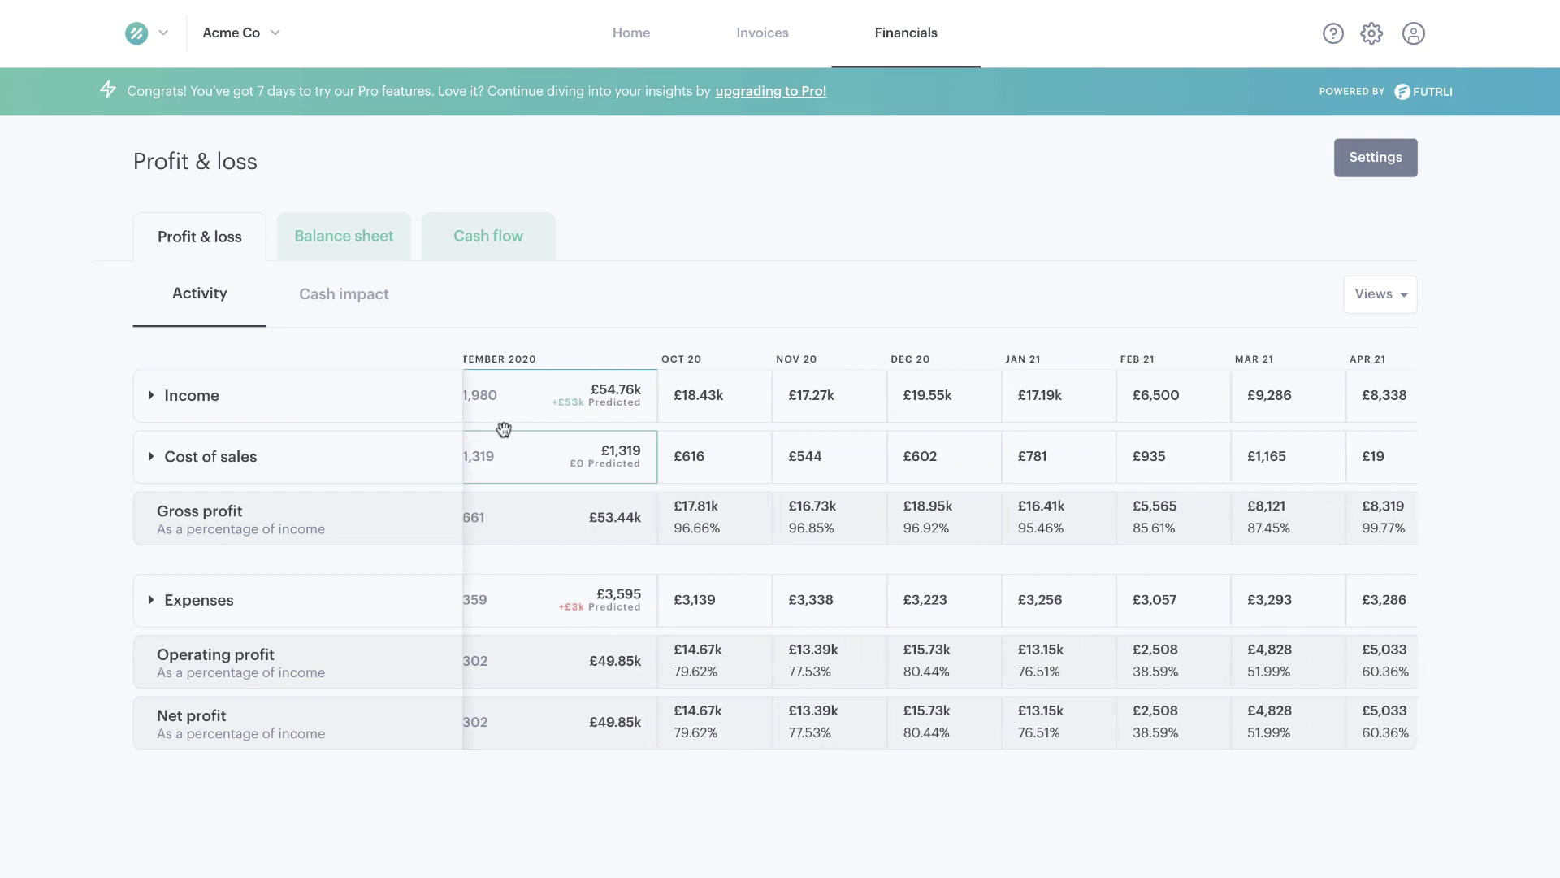
Step: Open the Balance sheet and expand, then collapse, the Bank accounts breakdown
{"action": "left_click", "coordinate": [347, 232]}
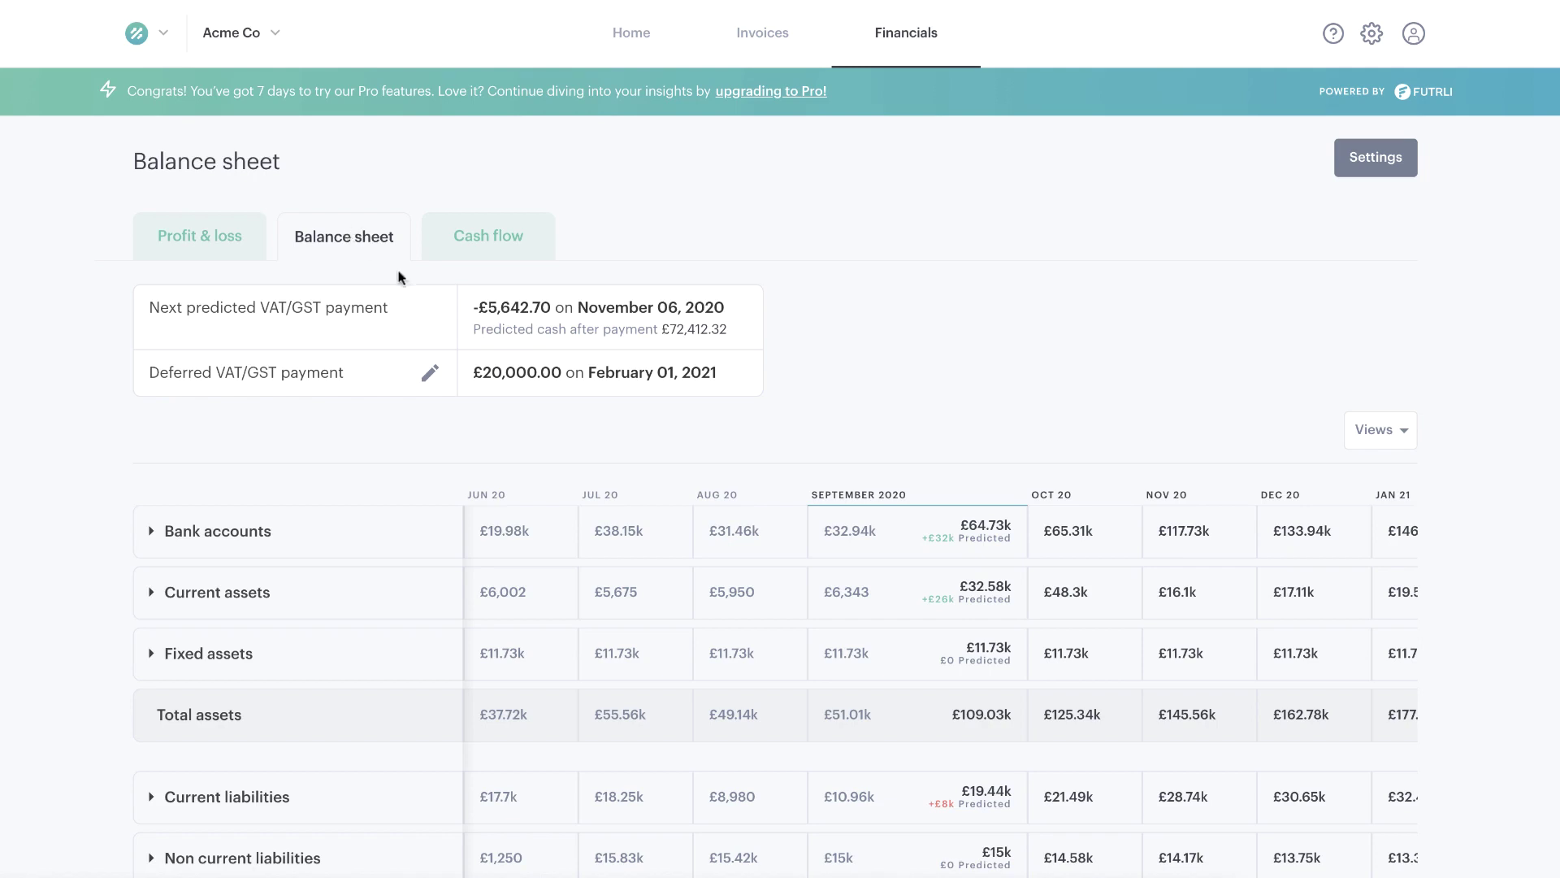
{"action": "scroll", "coordinate": [626, 530], "scroll_direction": "right", "scroll_amount": 3}
{"action": "scroll", "coordinate": [626, 530], "scroll_direction": "right", "scroll_amount": 1}
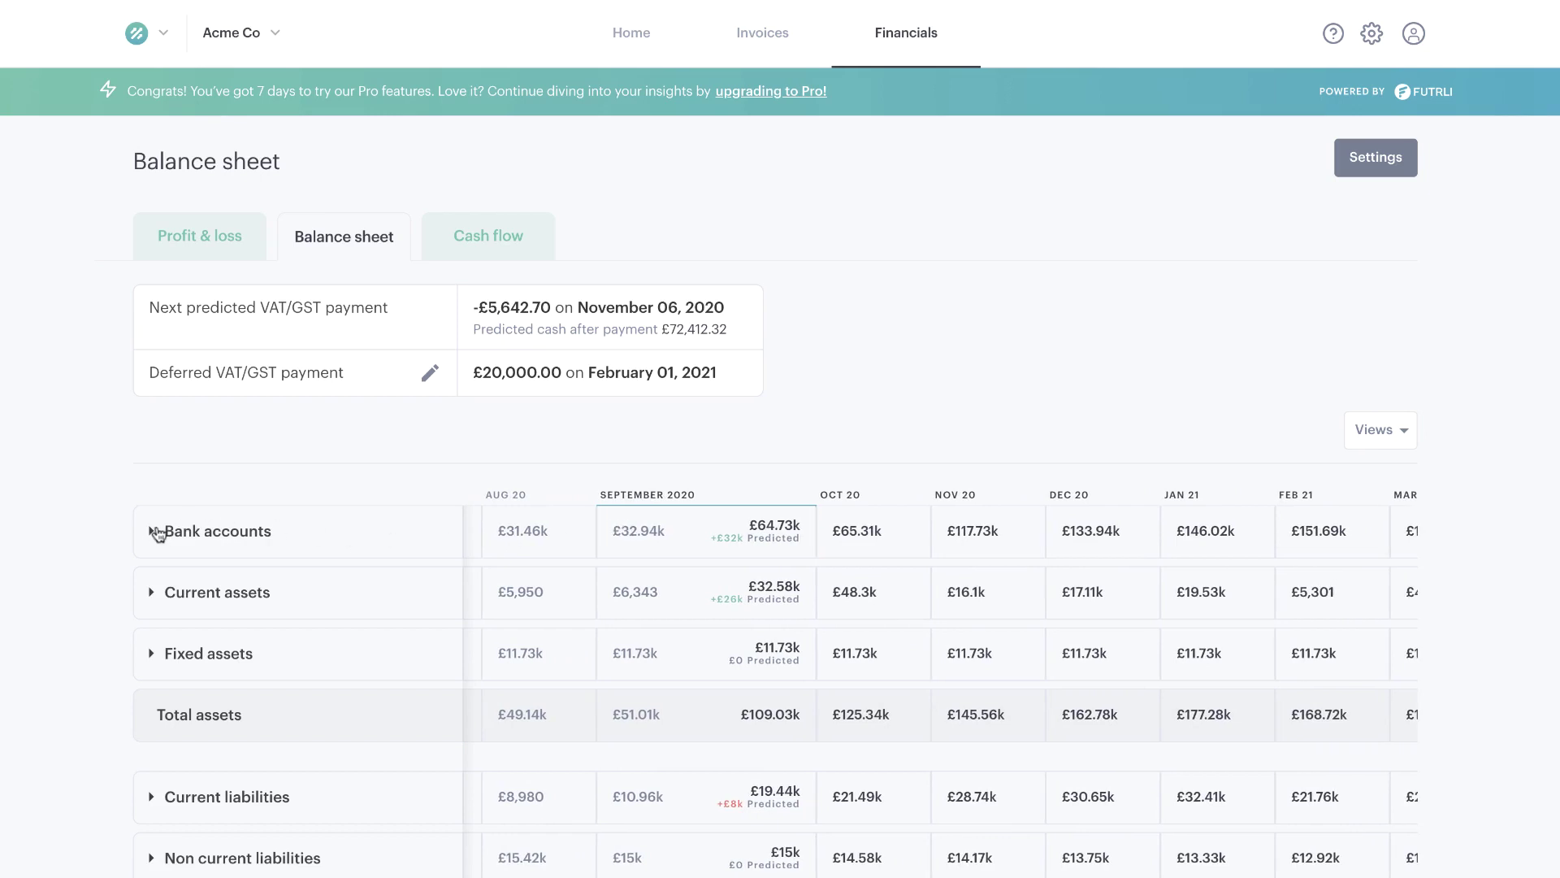
{"action": "left_click", "coordinate": [153, 534]}
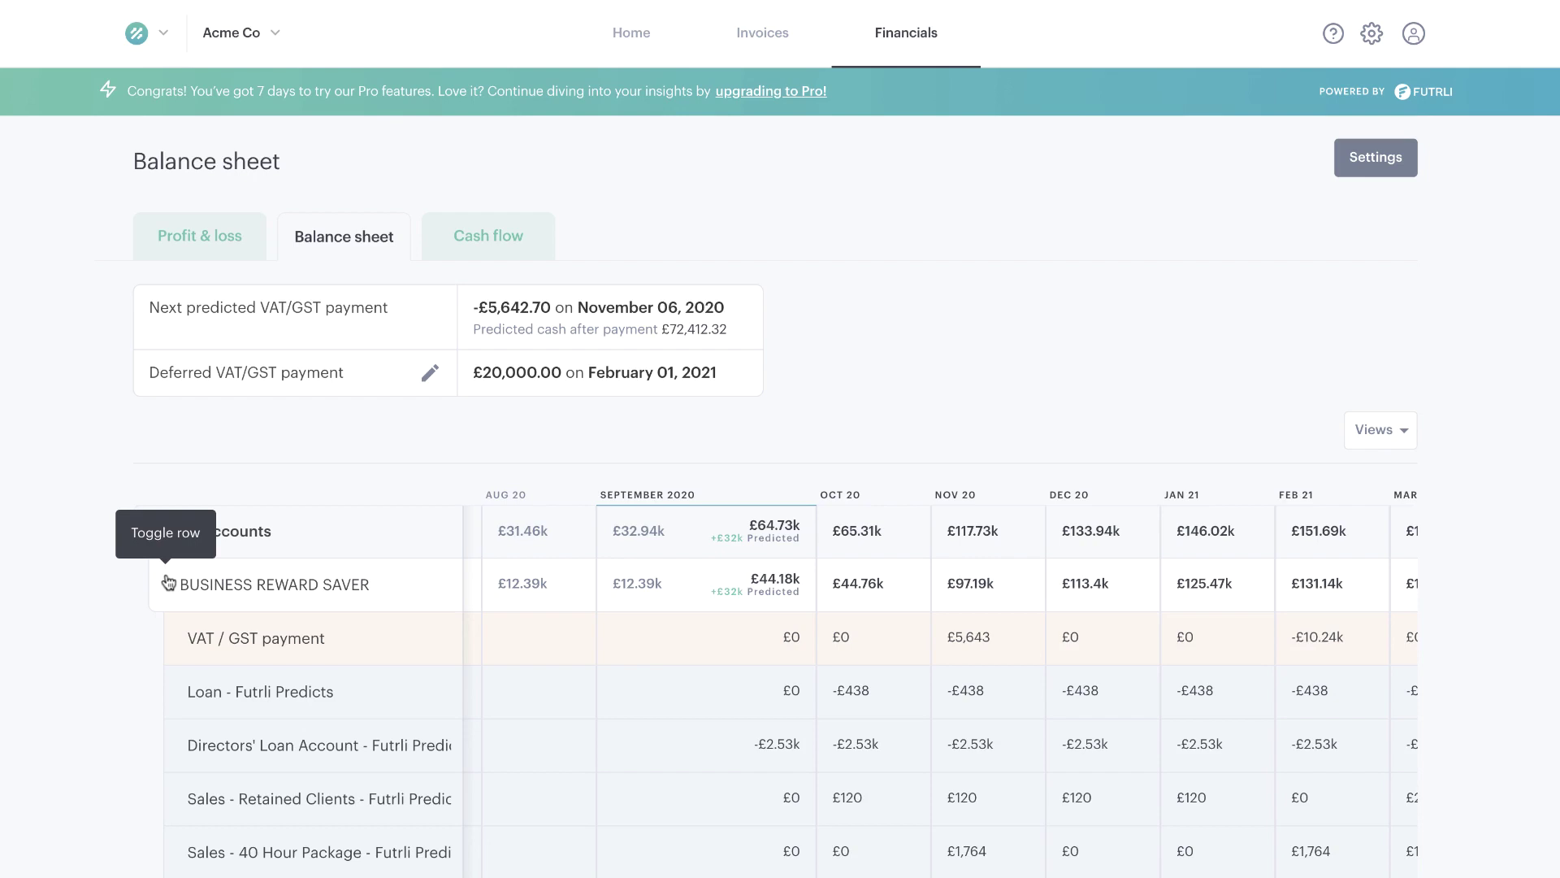
{"action": "left_click", "coordinate": [151, 533]}
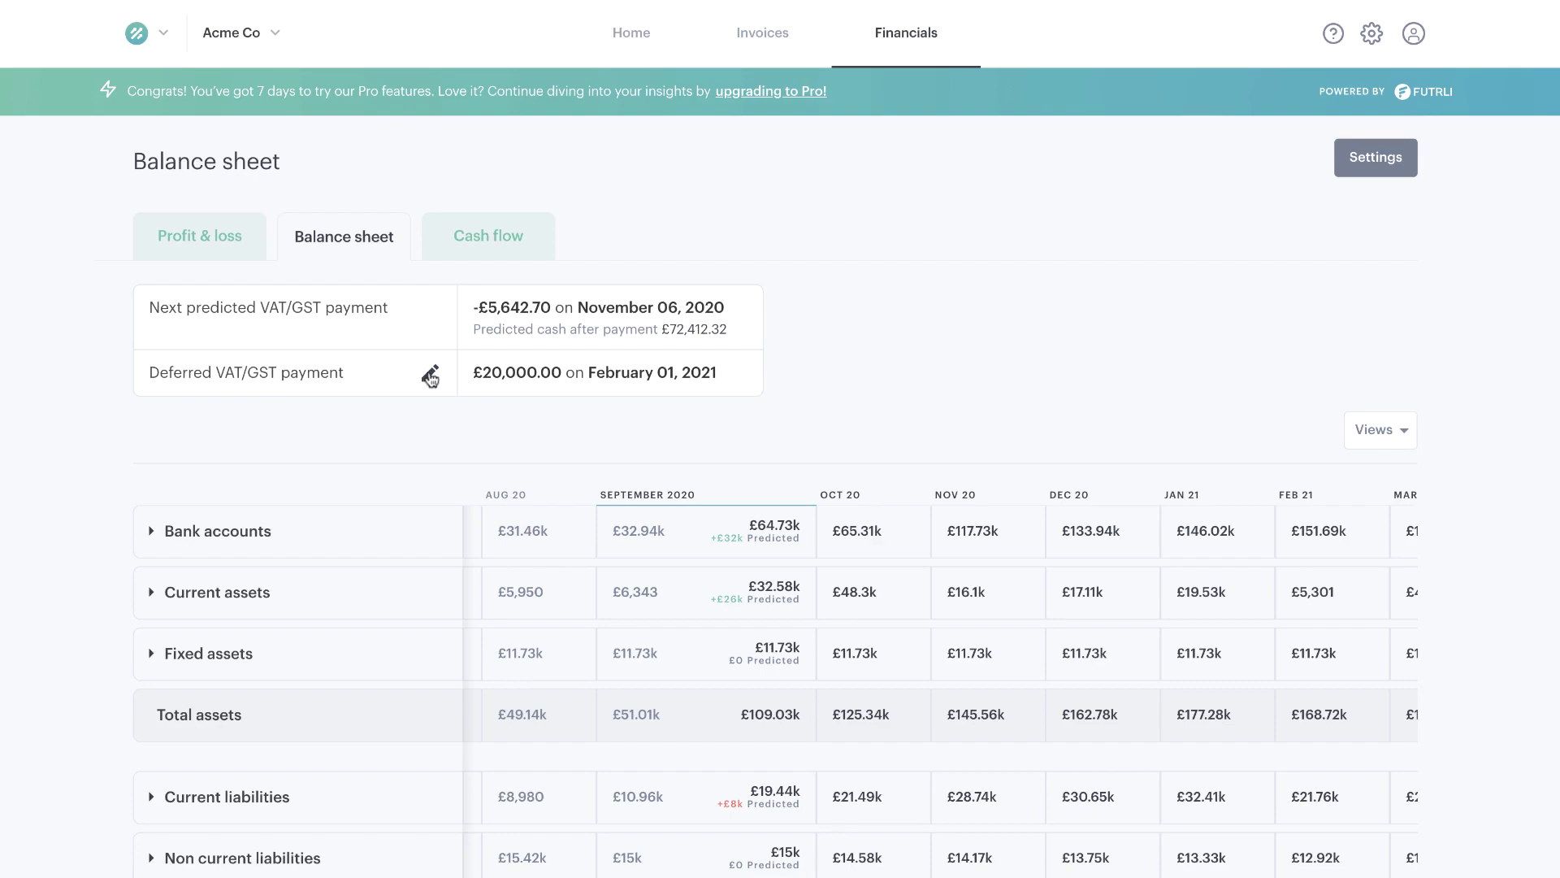
Step: Inspect the deferred VAT/GST payment details without changes, then switch to the Cash flow statement
{"action": "left_click", "coordinate": [431, 379]}
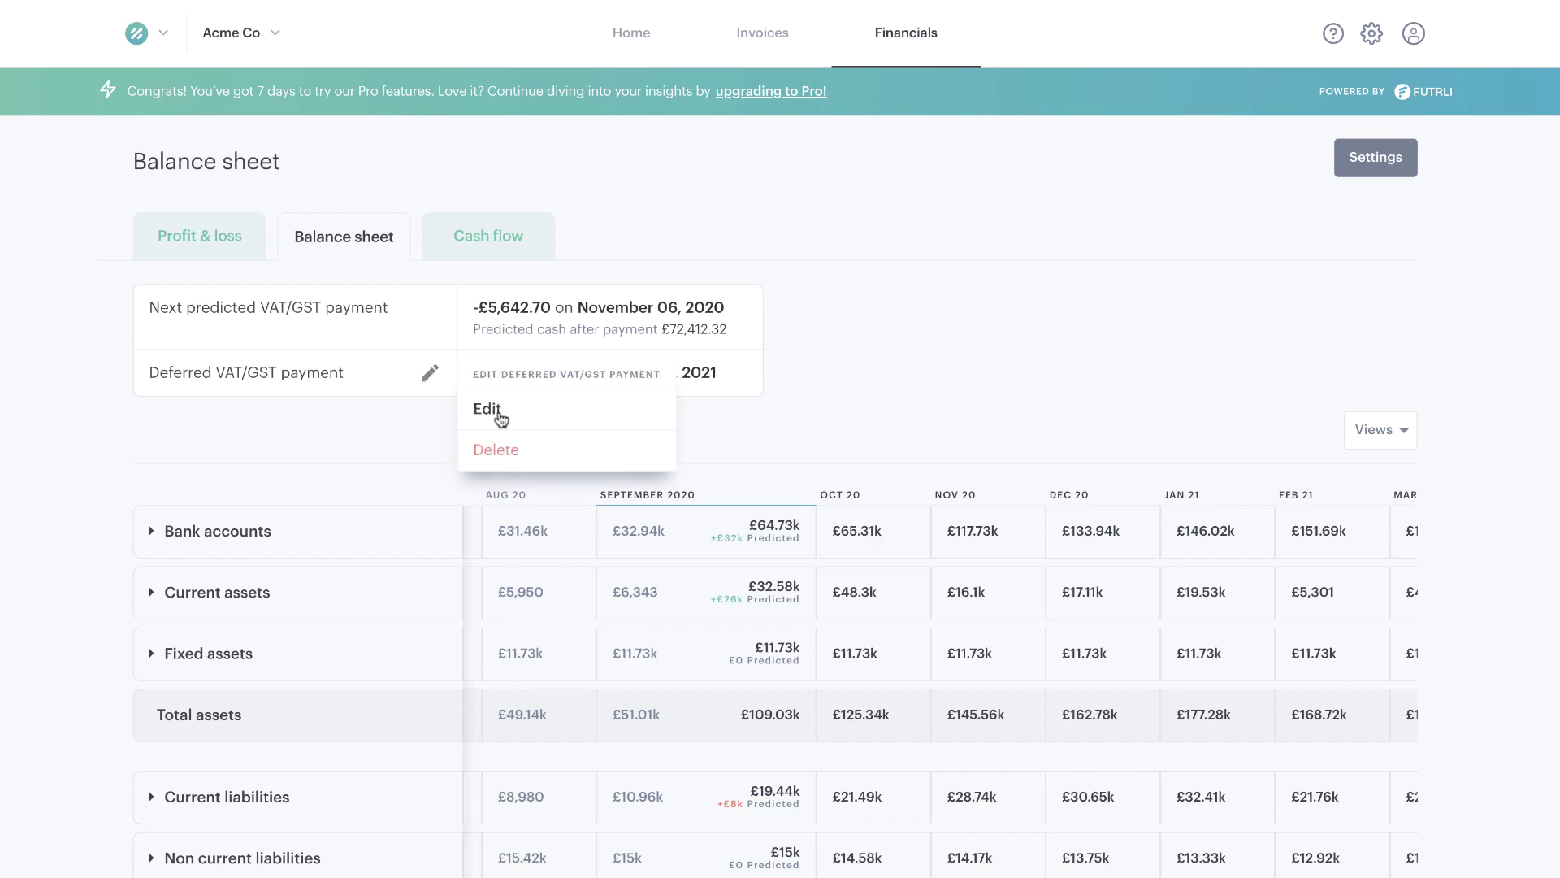
{"action": "left_click", "coordinate": [493, 413]}
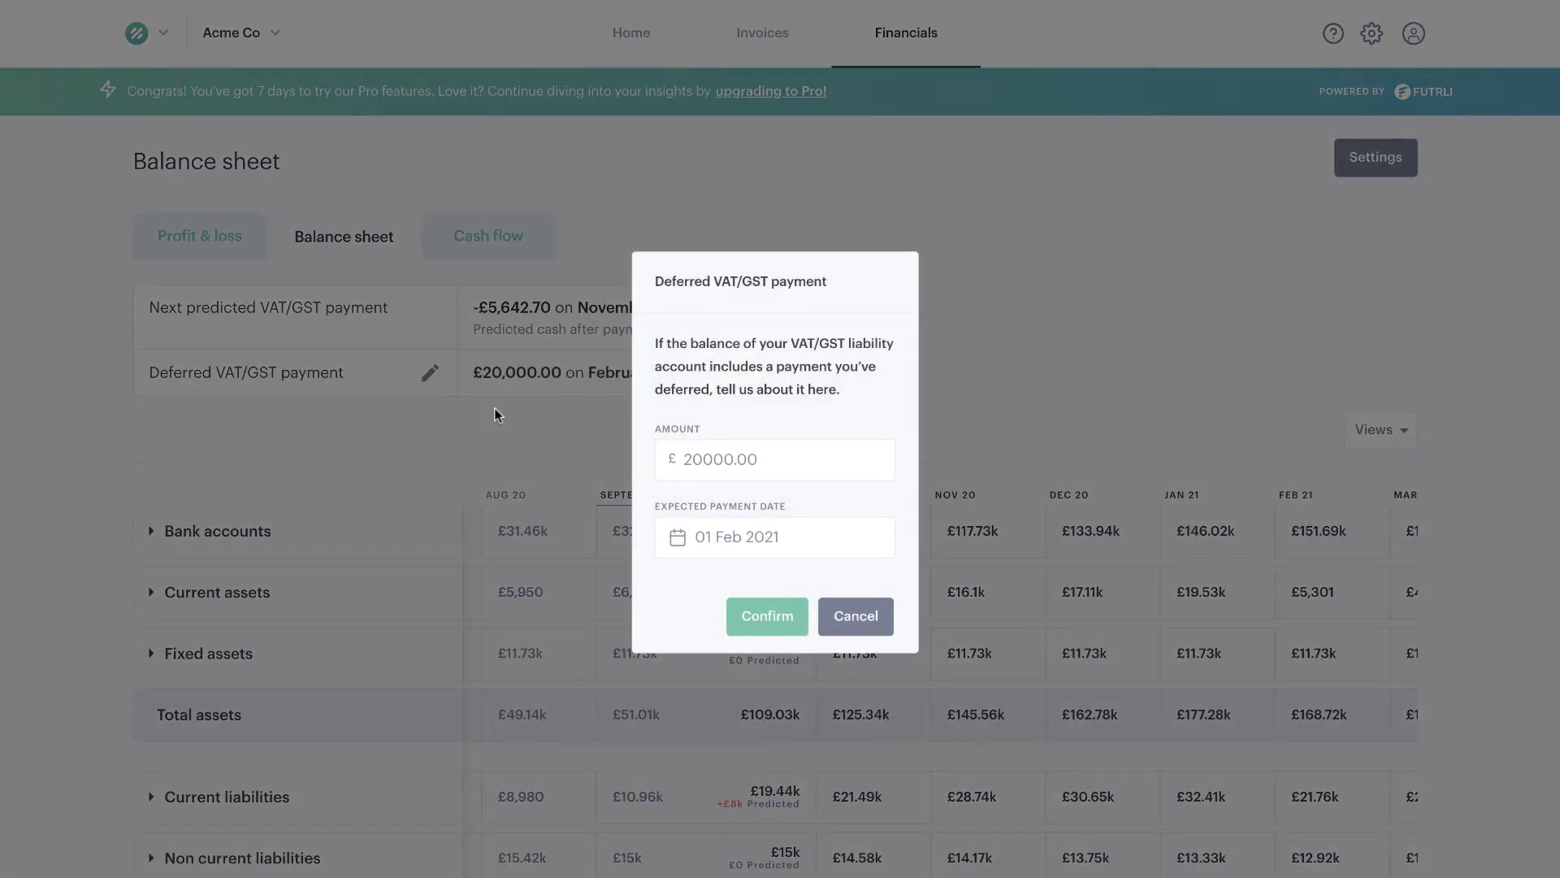
{"action": "left_click", "coordinate": [858, 618]}
{"action": "left_click", "coordinate": [524, 241]}
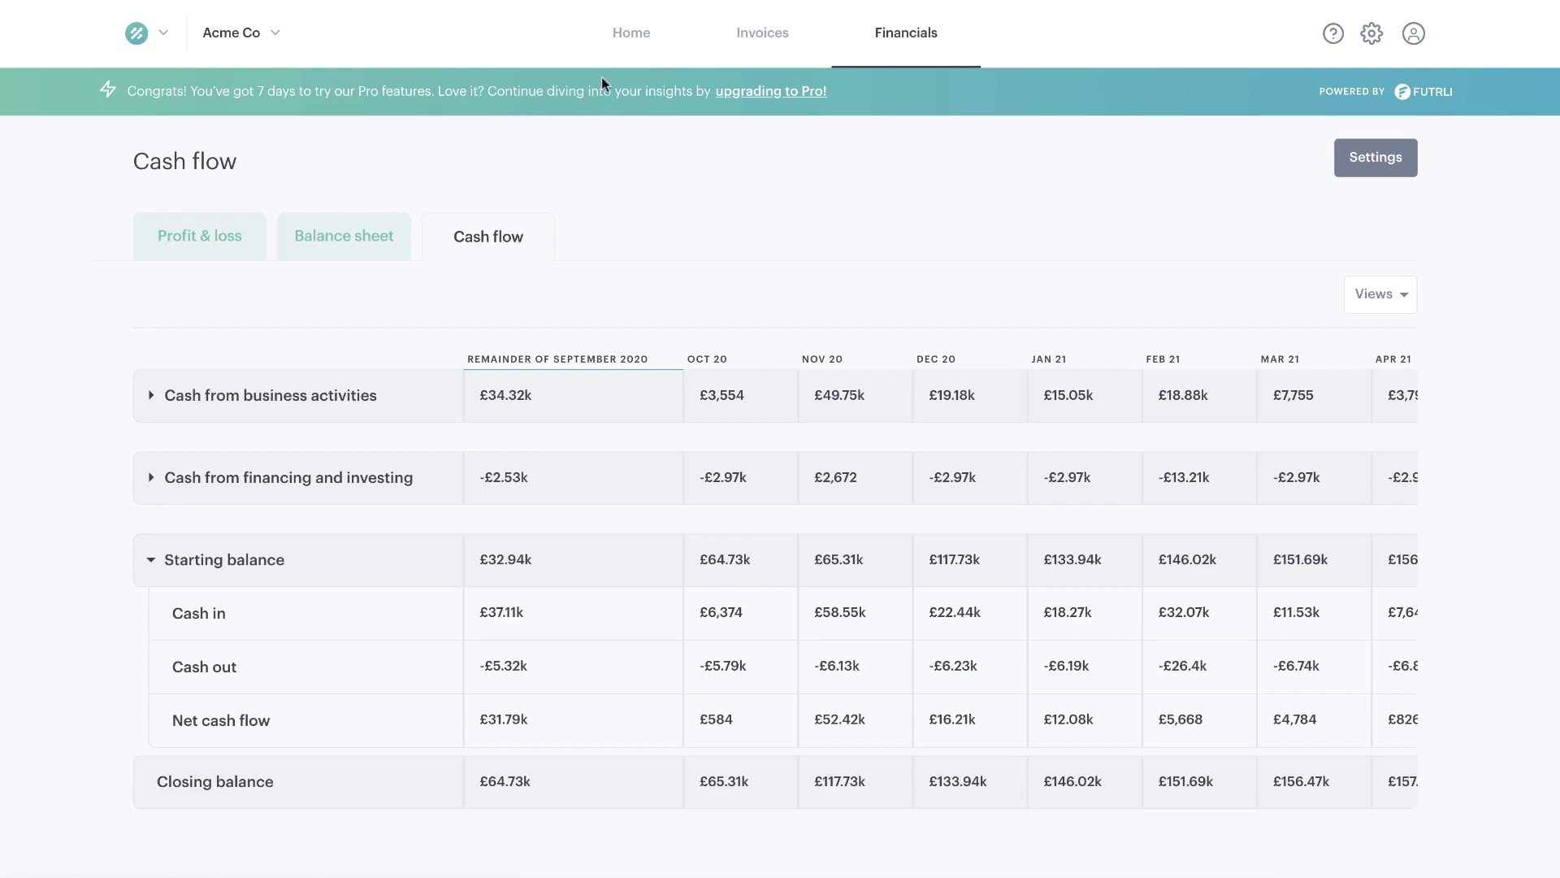
Step: Return to Home and scroll the timeline to show predicted cash from November 2020 to June 2021
{"action": "left_click", "coordinate": [627, 36]}
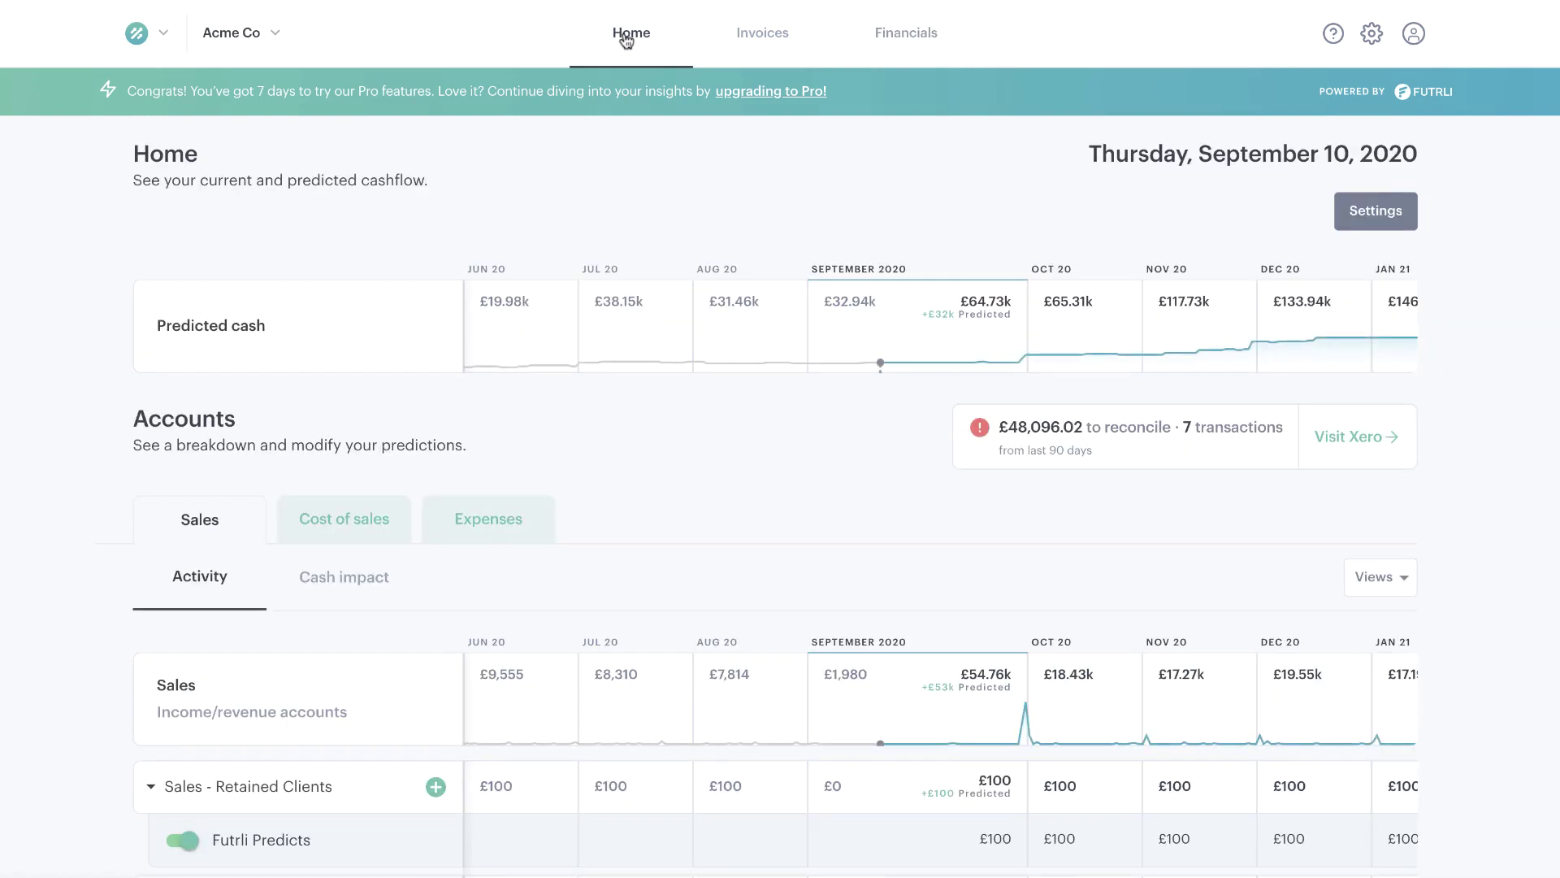
{"action": "scroll", "coordinate": [654, 313], "scroll_direction": "right", "scroll_amount": 2}
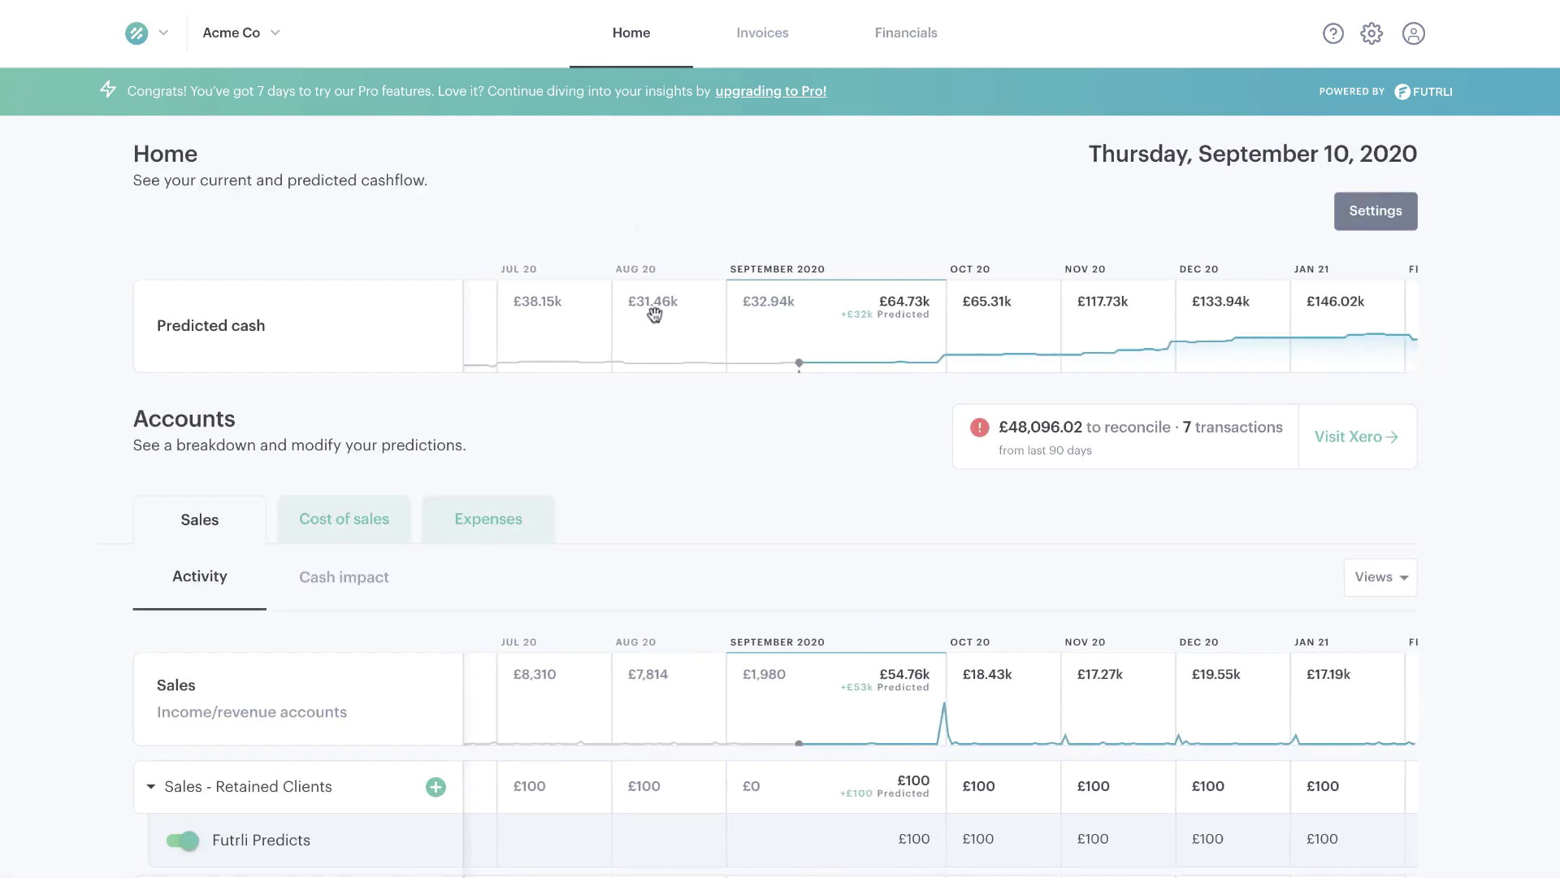
{"action": "scroll", "coordinate": [654, 313], "scroll_direction": "right", "scroll_amount": 1}
{"action": "scroll", "coordinate": [655, 313], "scroll_direction": "right", "scroll_amount": 1}
{"action": "scroll", "coordinate": [654, 312], "scroll_direction": "right", "scroll_amount": 2}
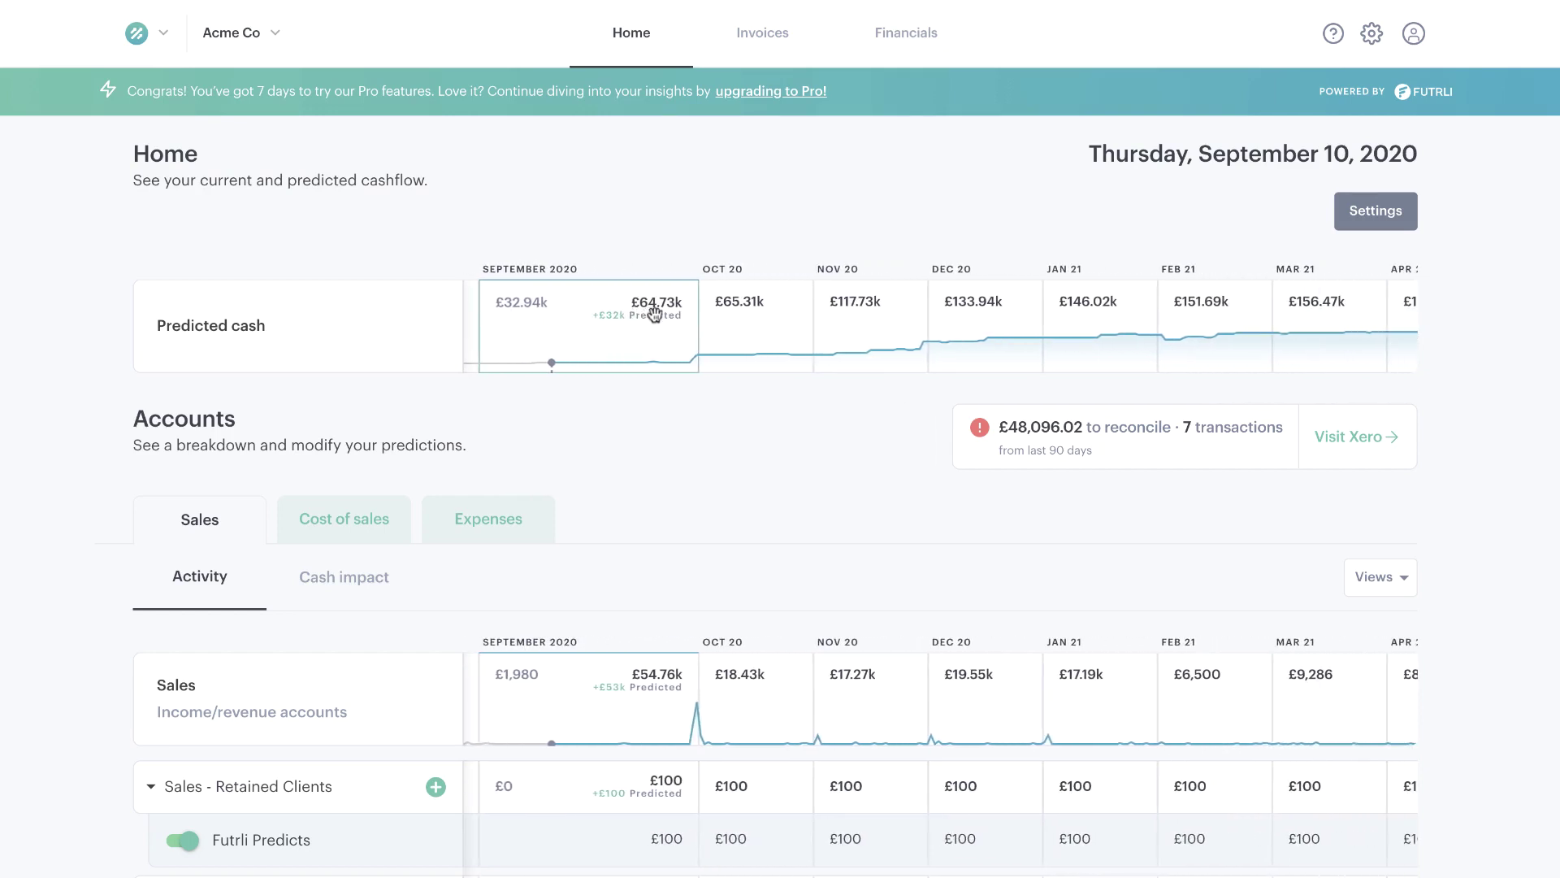
{"action": "scroll", "coordinate": [654, 313], "scroll_direction": "right", "scroll_amount": 3}
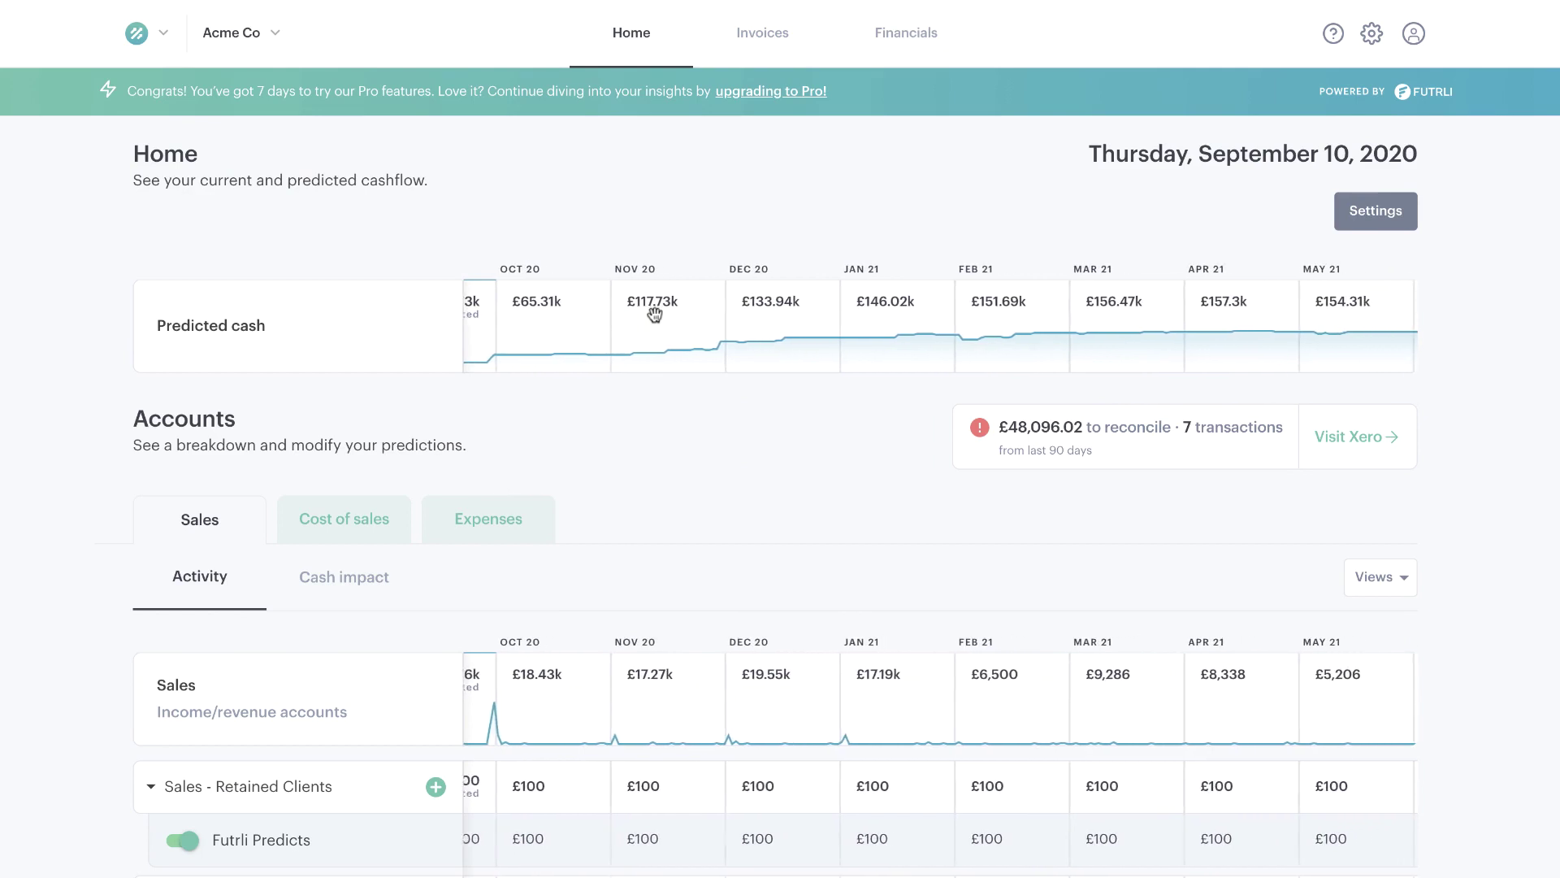
{"action": "scroll", "coordinate": [654, 313], "scroll_direction": "right", "scroll_amount": 1}
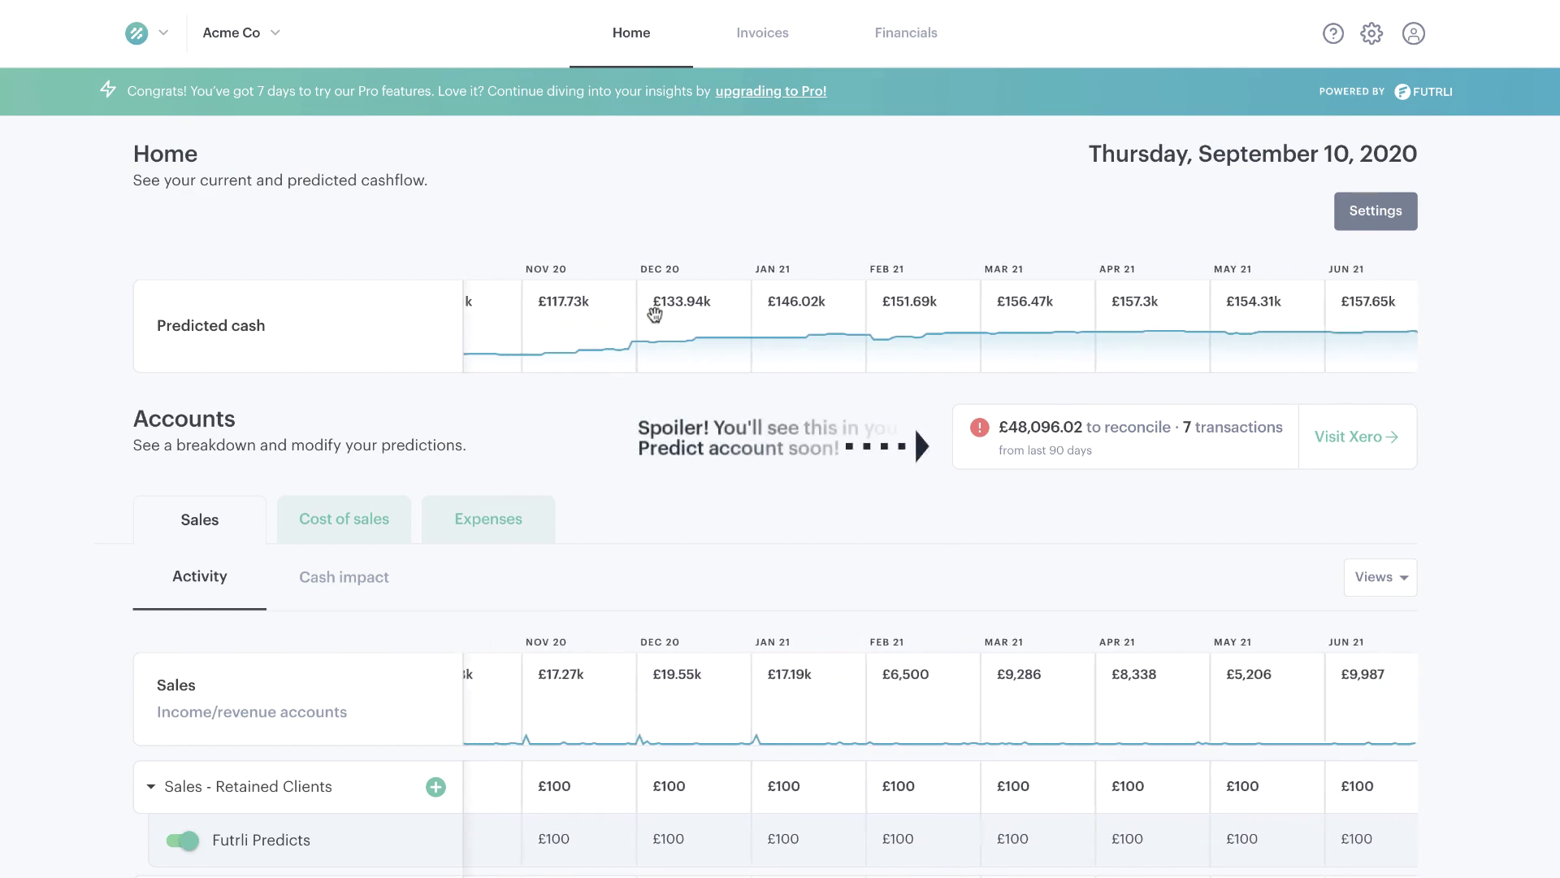
{"action": "scroll", "coordinate": [654, 313], "scroll_direction": "right", "scroll_amount": 1}
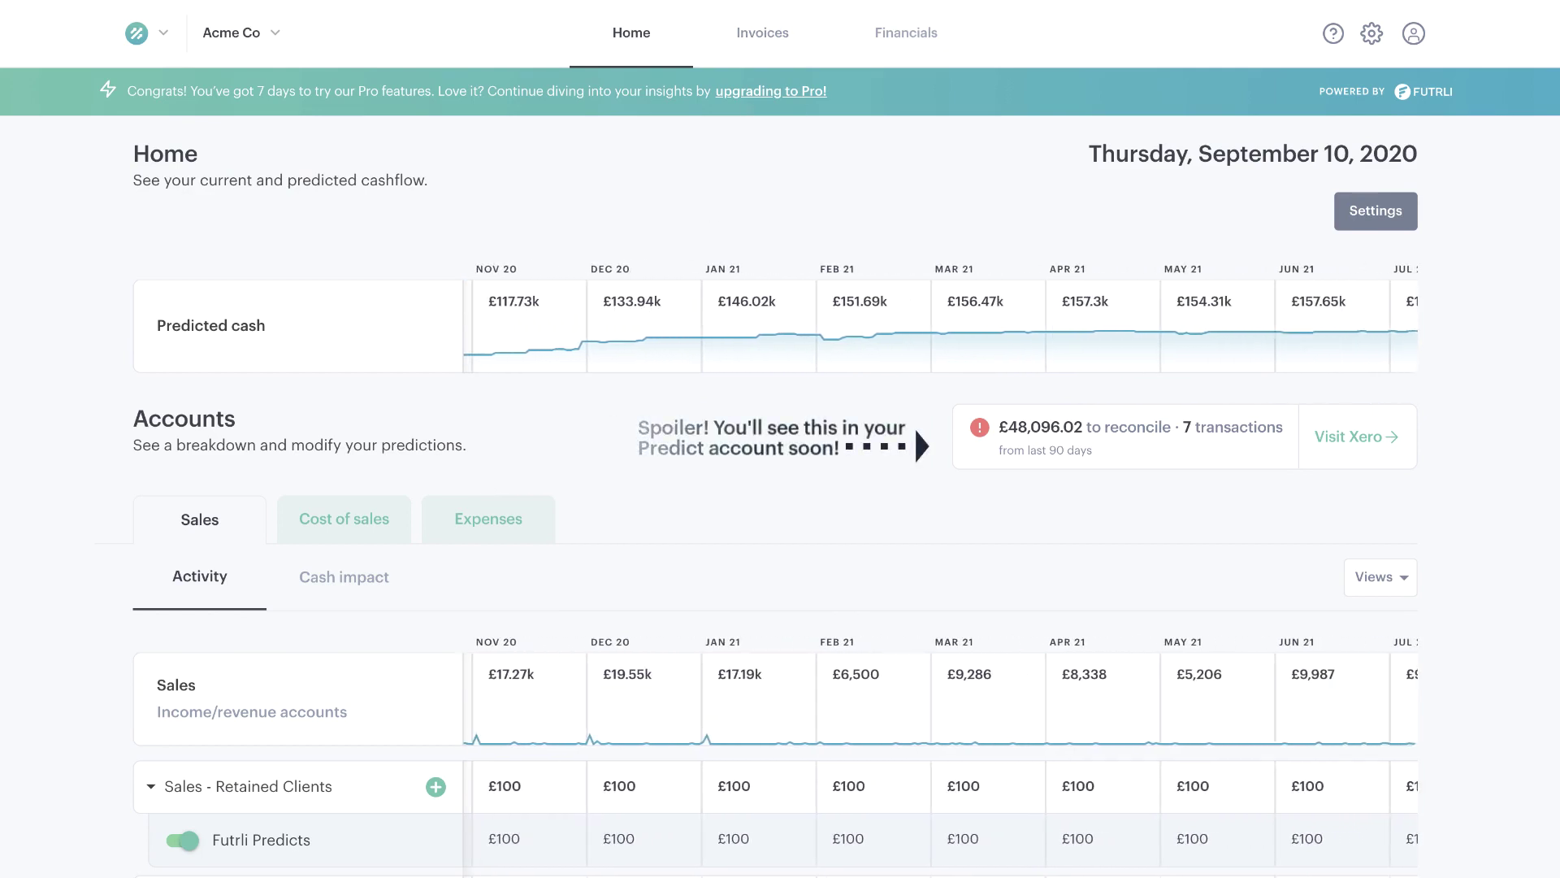